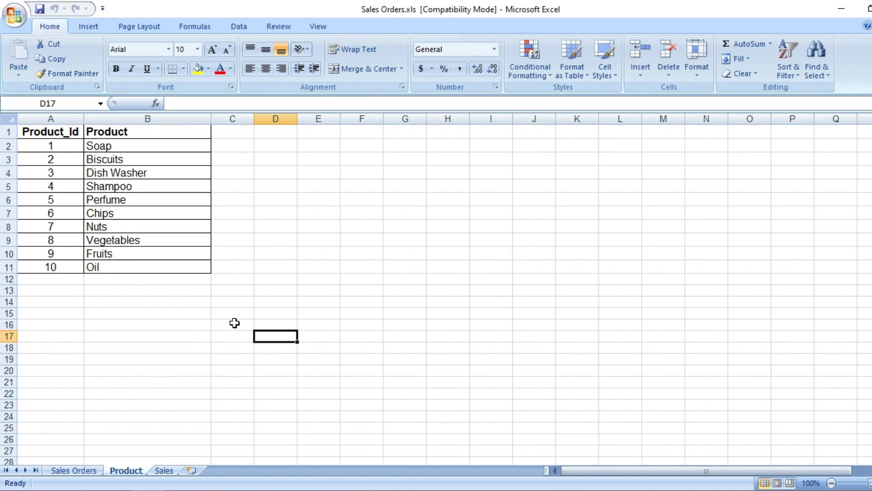
Review the Product sheet's list, from the Oil entry to the whole A1:B11 table
left_click(235, 312)
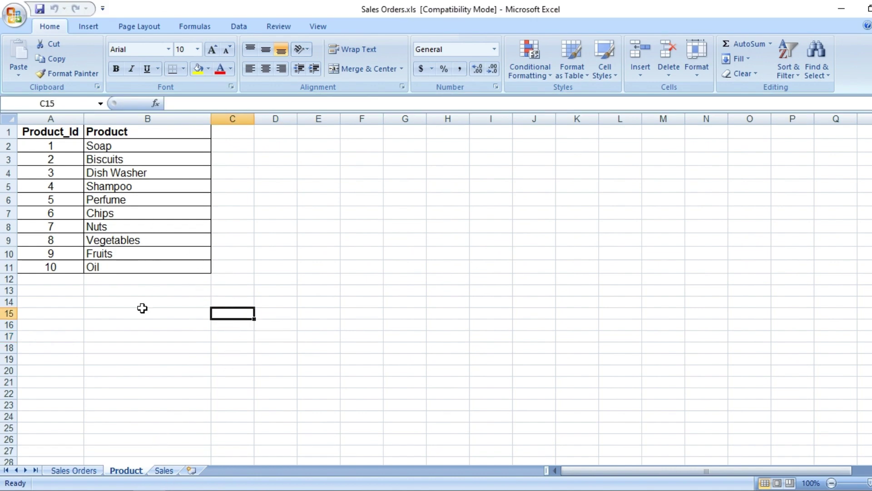
left_click(132, 267)
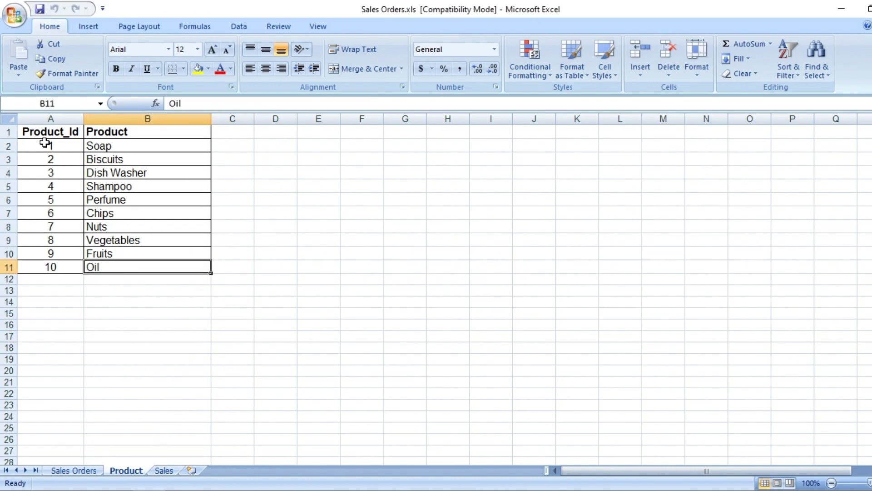
left_click_drag(43, 134, 200, 268)
left_click(200, 239)
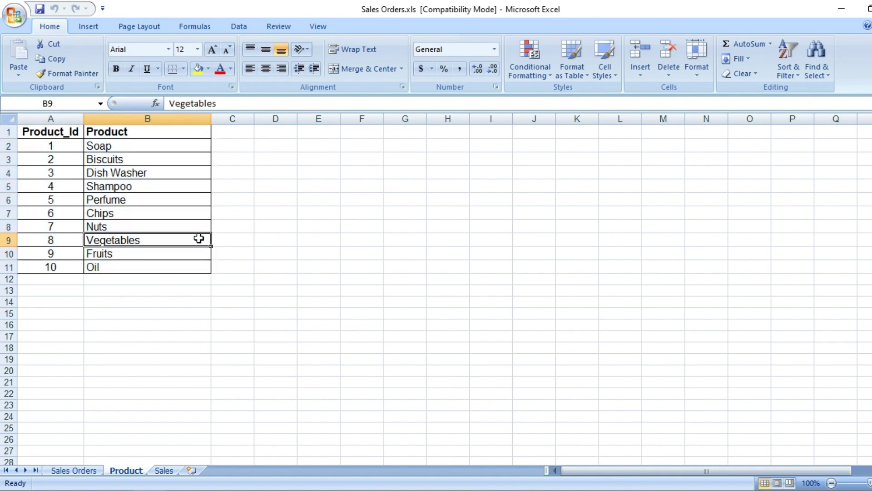
On the Sales sheet, compare rows matching Product ids against the rows for Product_Id 11 and 12
left_click(164, 470)
left_click(208, 296)
left_click_drag(58, 146, 126, 199)
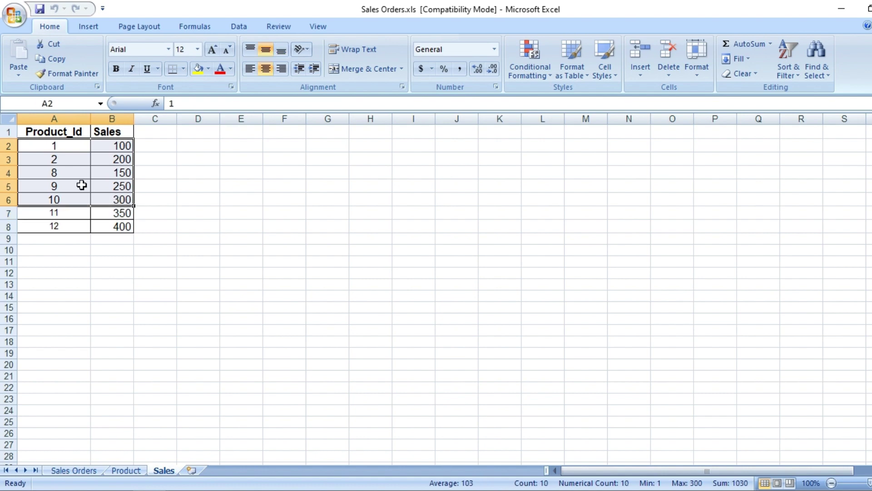
left_click(163, 195)
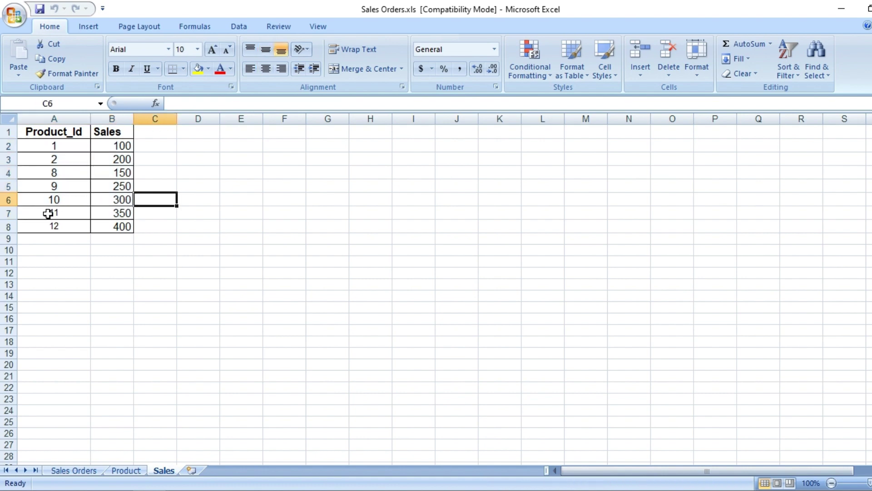
left_click_drag(51, 214, 94, 226)
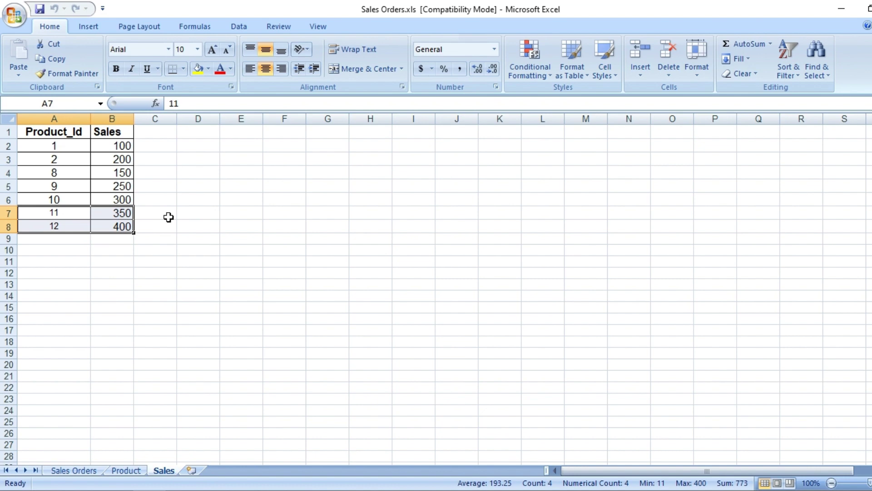
left_click(77, 214)
left_click(80, 223)
left_click(140, 229)
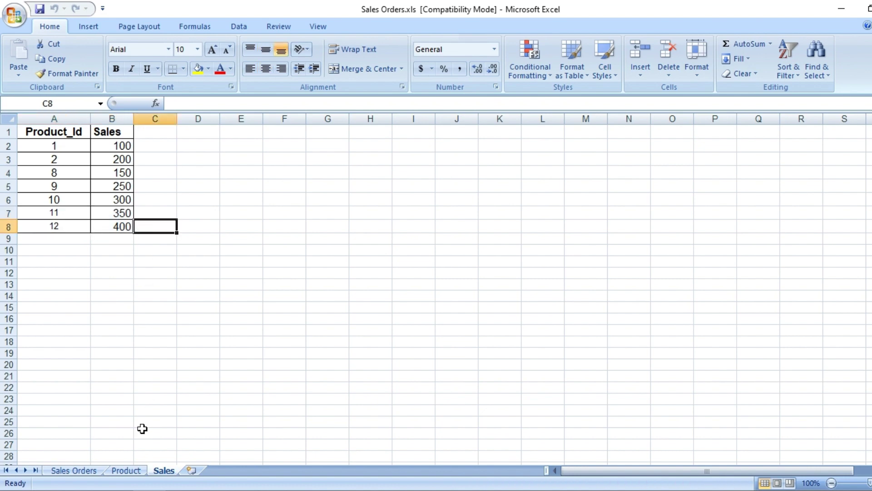
left_click(135, 471)
left_click(163, 471)
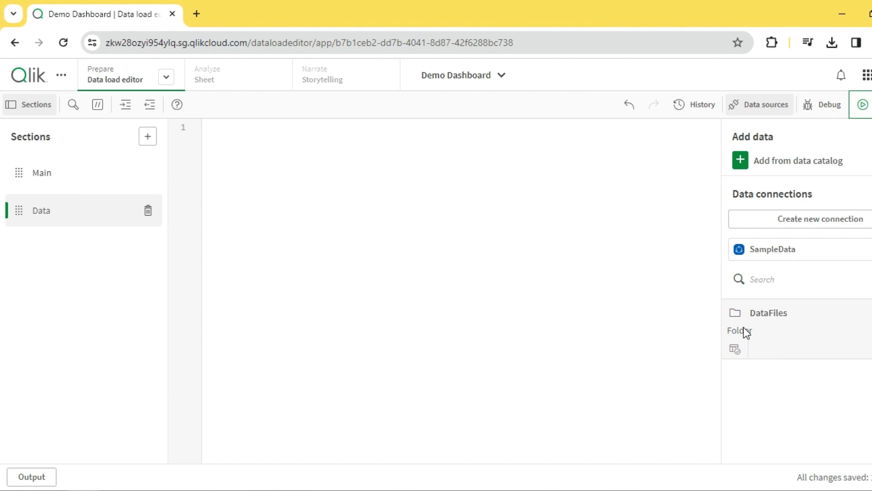
Load Sales Orders.xls from DataFiles with Sheet1$ and Sheet2$ selected and Sales Orders$ excluded
left_click(736, 352)
left_click(157, 293)
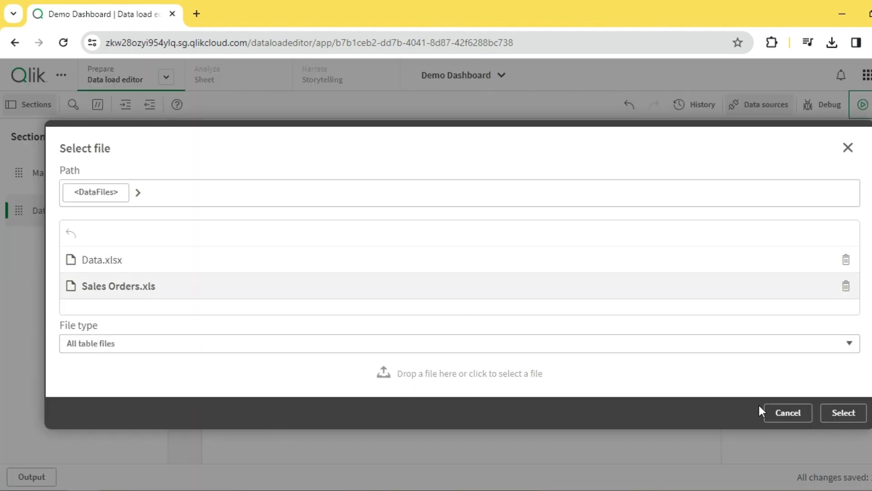
left_click(841, 412)
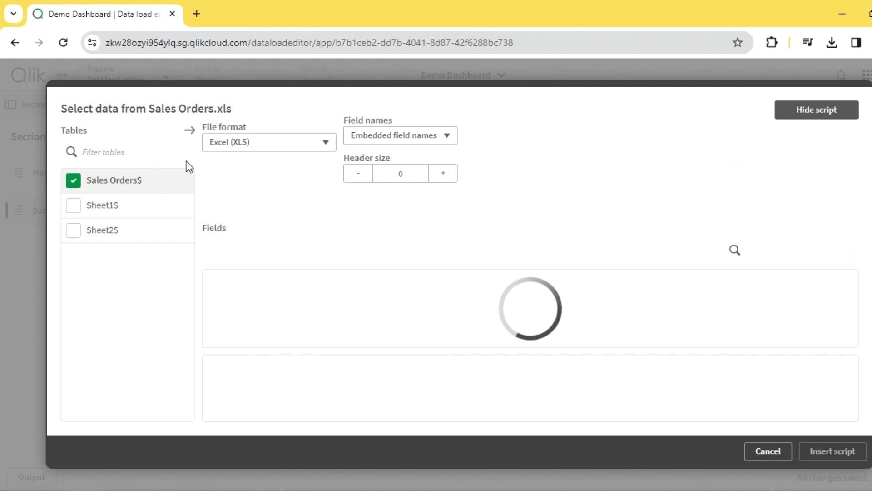
left_click(73, 180)
left_click(73, 205)
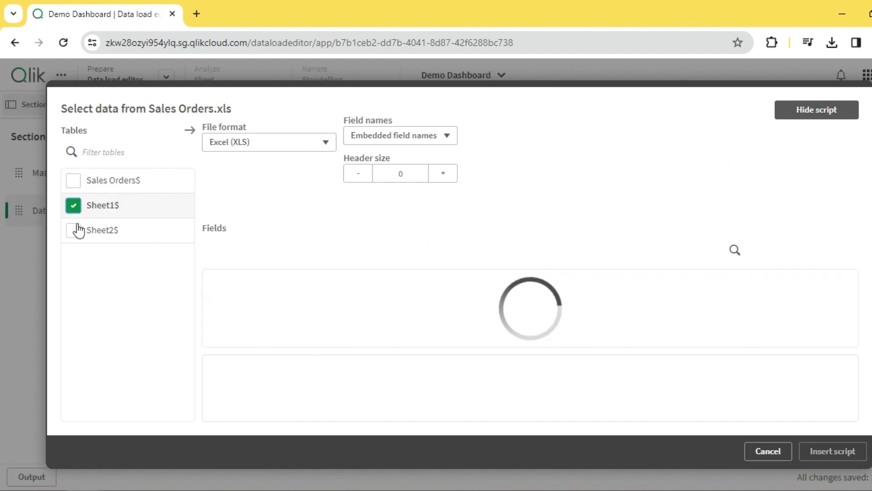
left_click(73, 230)
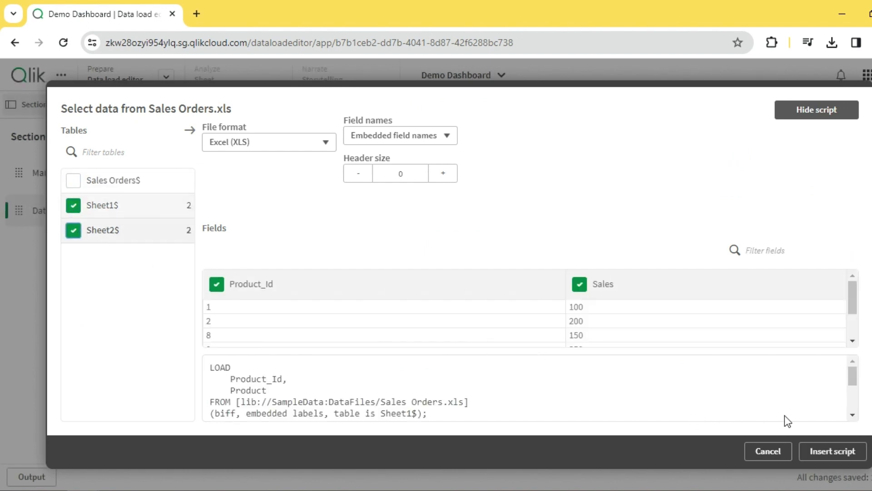
Insert the generated script and label the two loads 'Product:' and 'Sales:'
left_click(836, 454)
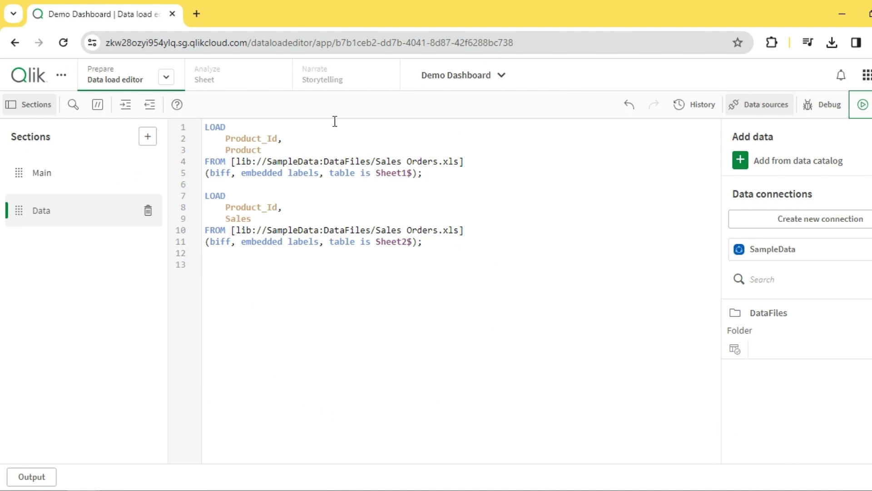
left_click(205, 126)
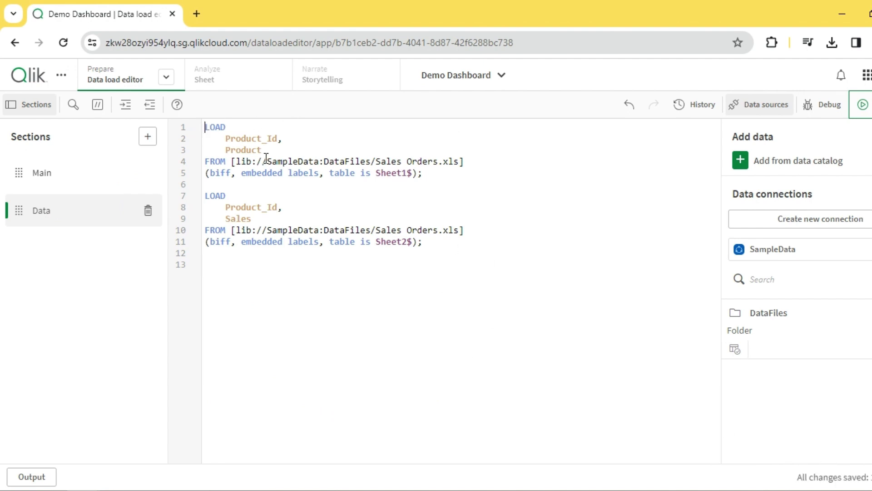
key("Return")
key("Return")
key("Up")
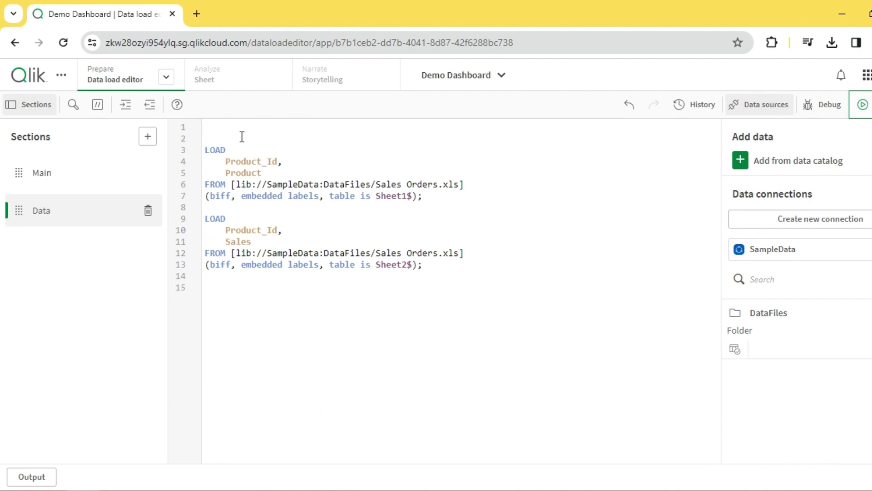
type("Product:")
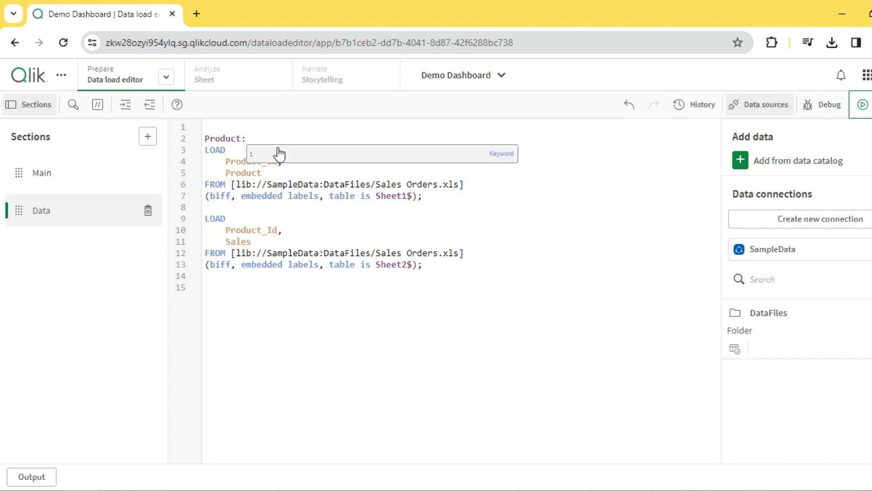
key("Escape")
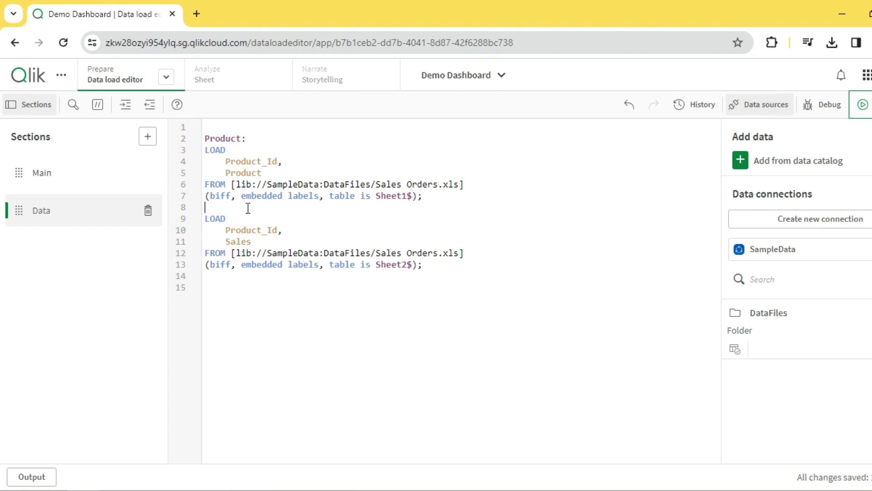
key("Return")
type("Sales")
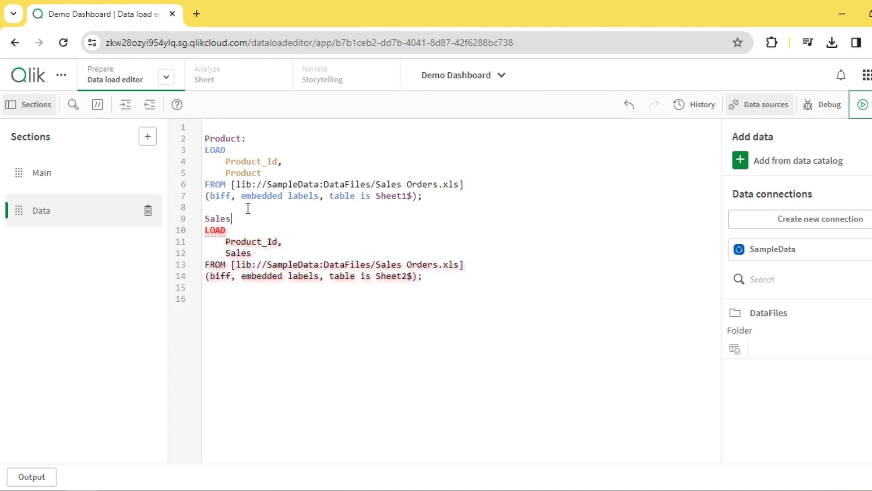
type(":")
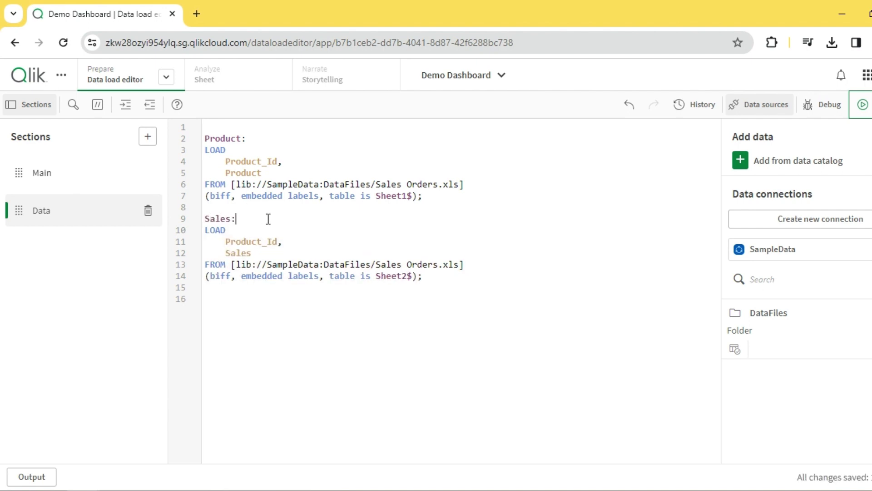
Remove the empty first line and start a 'Left Keep (' prefix above Sales:
left_click(275, 140)
key("BackSpace")
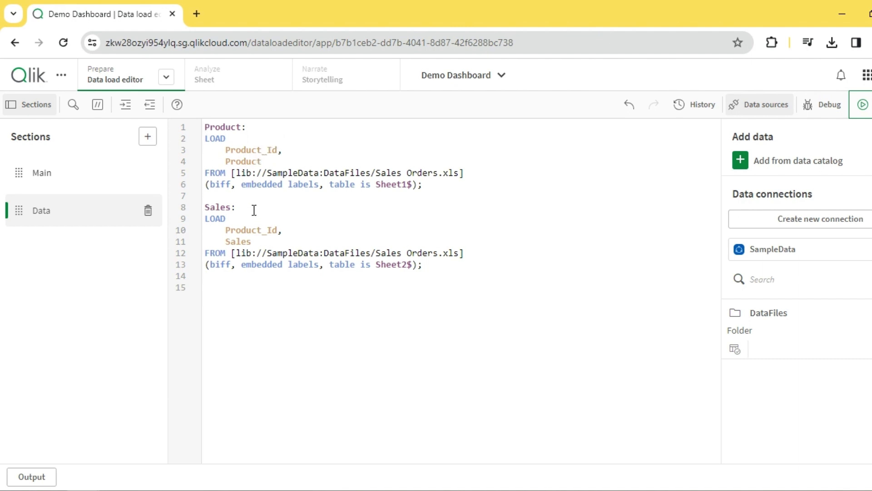
key("Return")
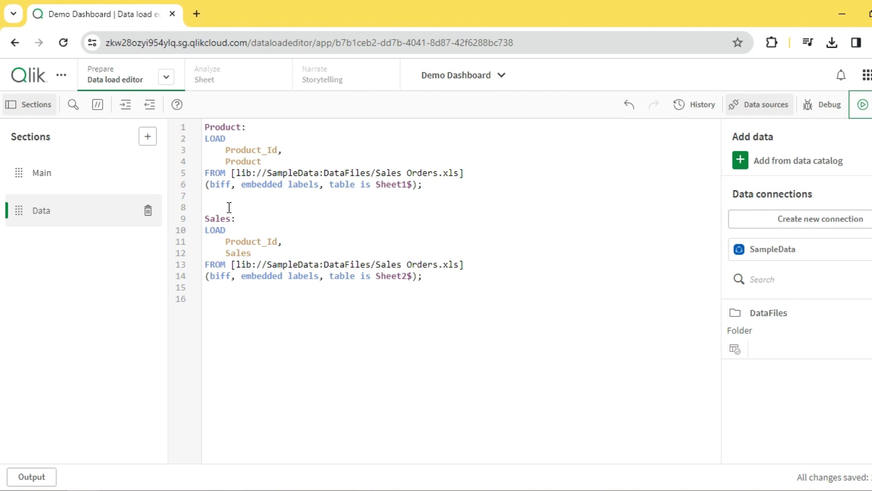
type("eft Keep")
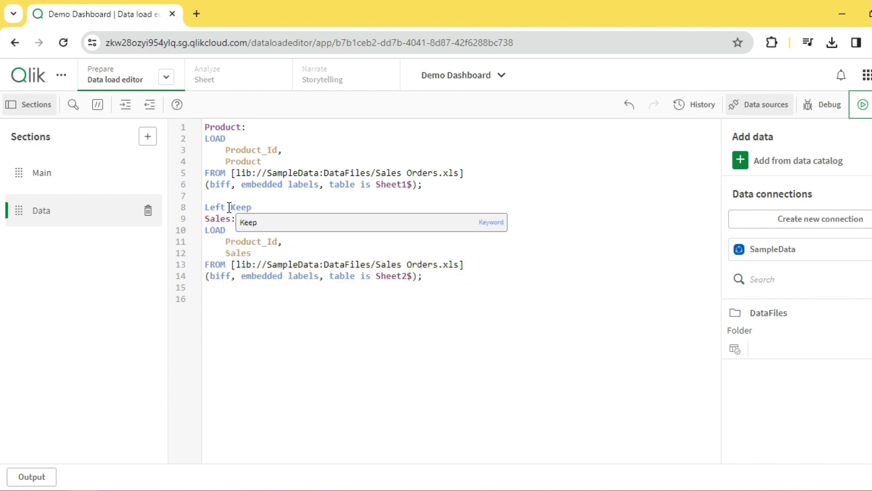
type(" (")
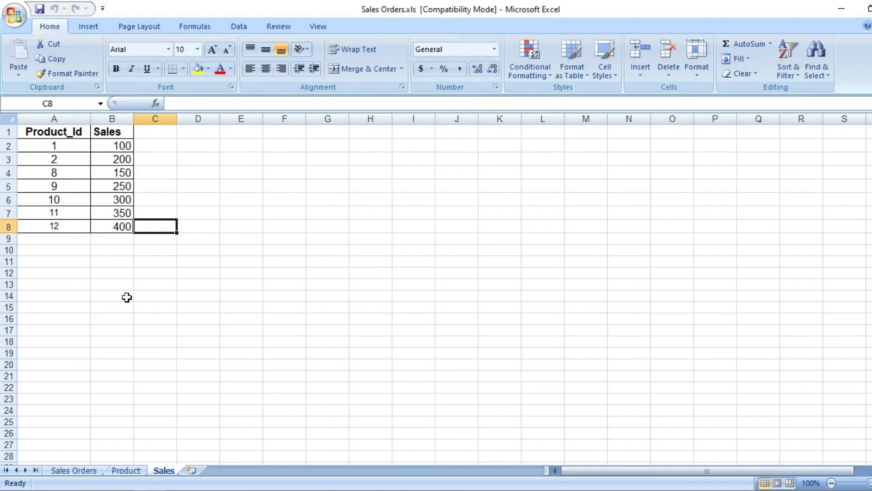
Look over the full Product table A1:B11 in Excel
left_click(126, 296)
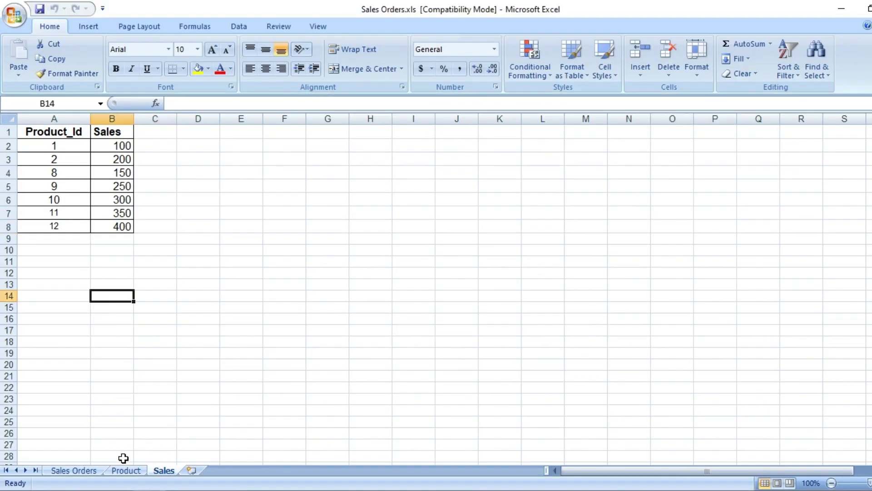
left_click(128, 463)
left_click(127, 469)
left_click(119, 291)
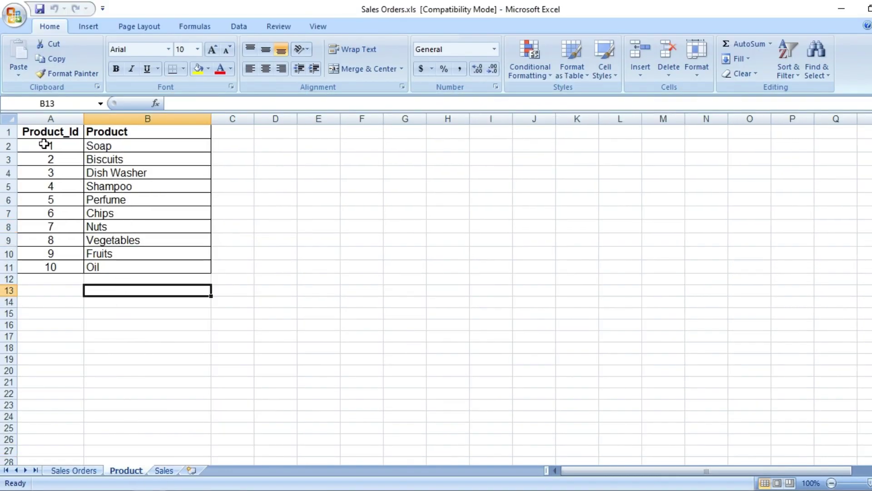
left_click_drag(46, 132, 199, 269)
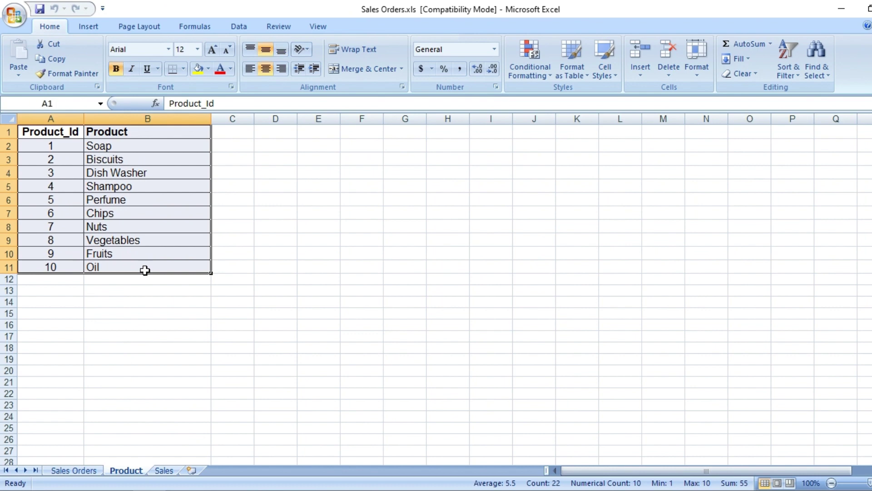
left_click(151, 301)
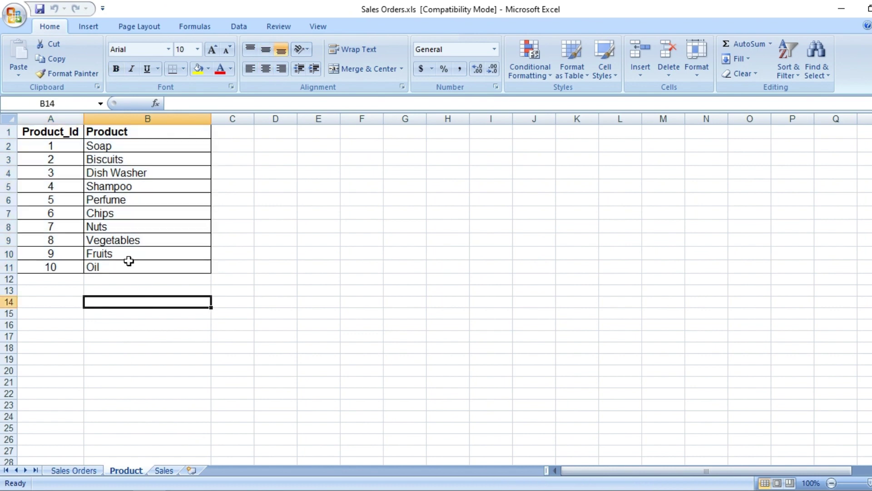
On the Sales sheet, check Product_Id 1, 2, 8, 9 and 10 and select A2:B6
left_click(164, 471)
left_click(179, 354)
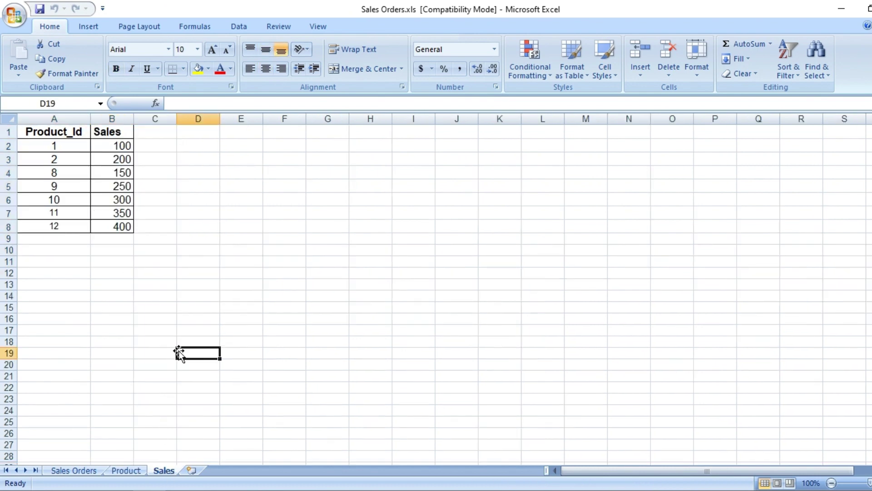
left_click(62, 148)
left_click(66, 159)
left_click(70, 175)
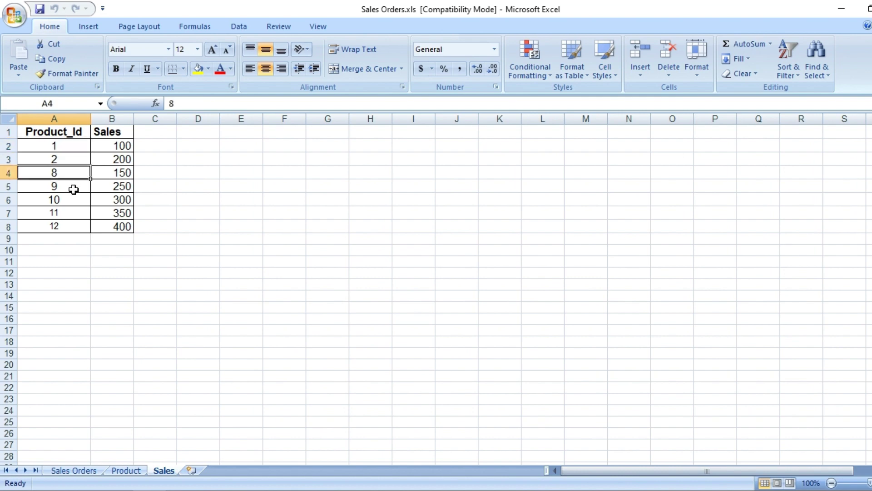
left_click(73, 189)
left_click(75, 203)
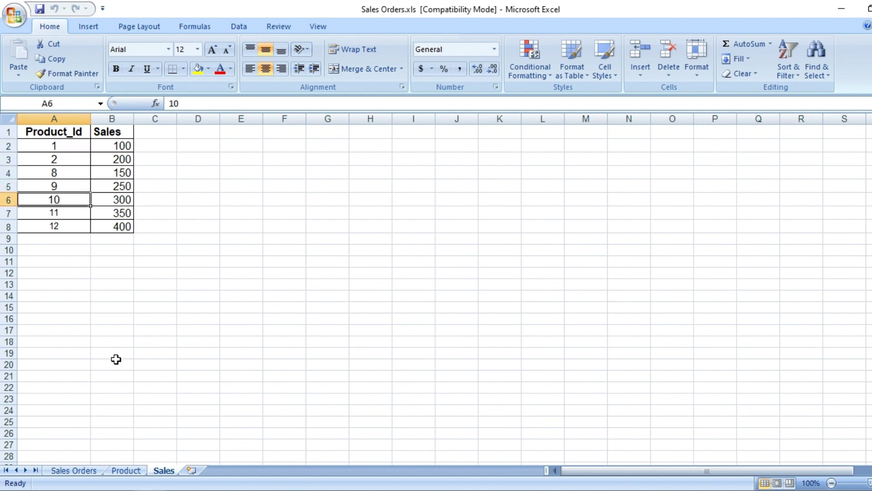
left_click_drag(123, 146, 53, 206)
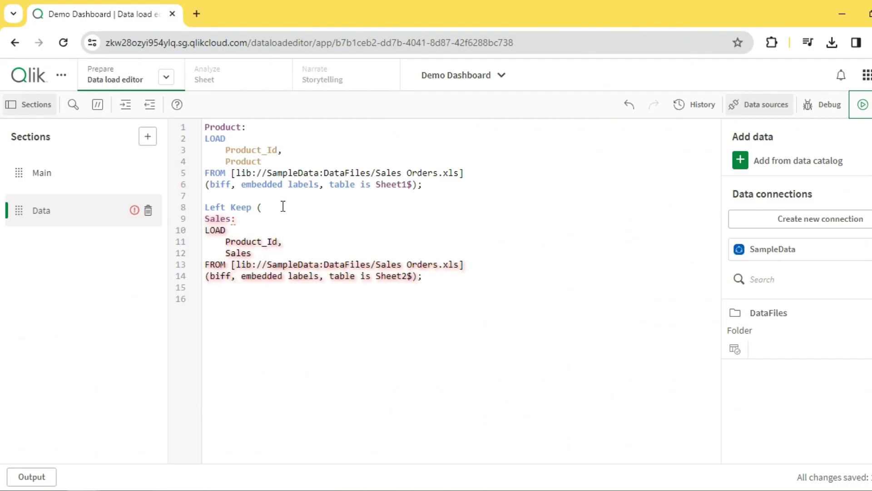
Complete line 8 as Left Keep (Product) with a blank line after it
type("pro")
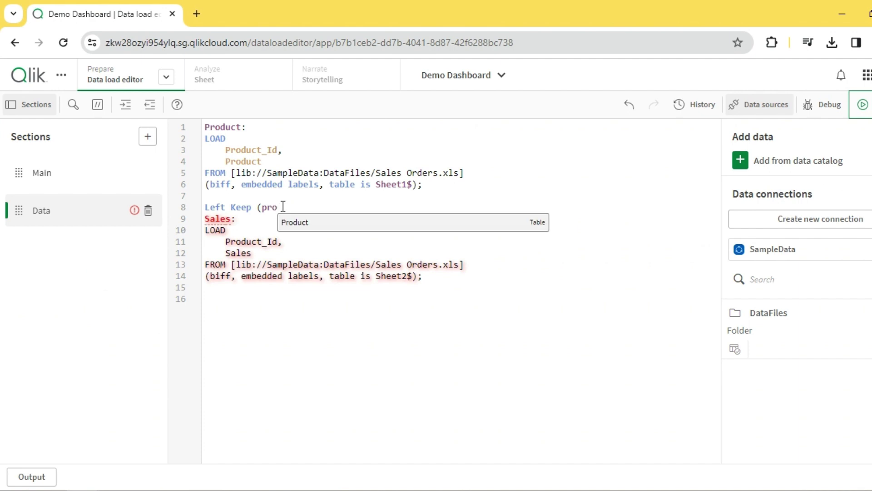
key("Return")
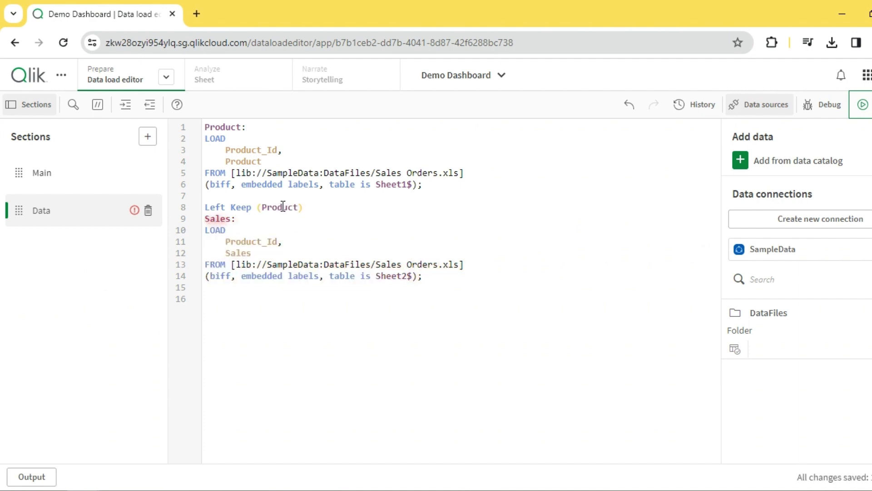
key("Return")
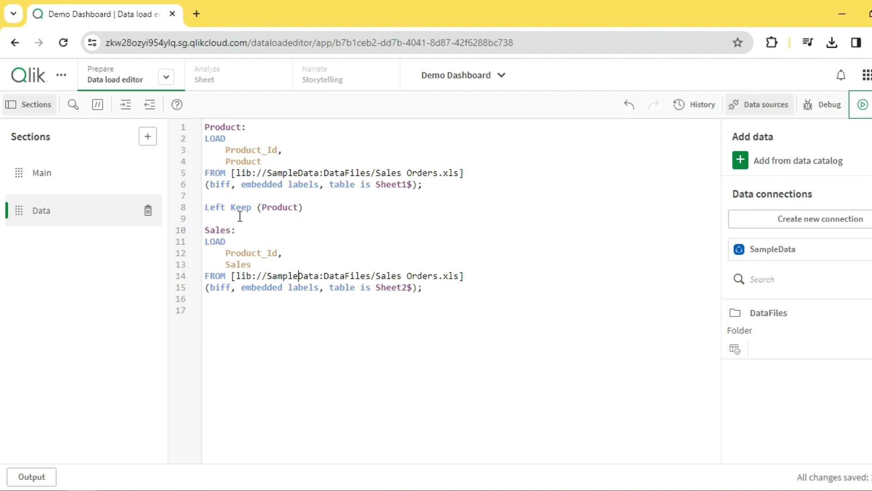
left_click(305, 207)
left_click_drag(306, 207, 205, 207)
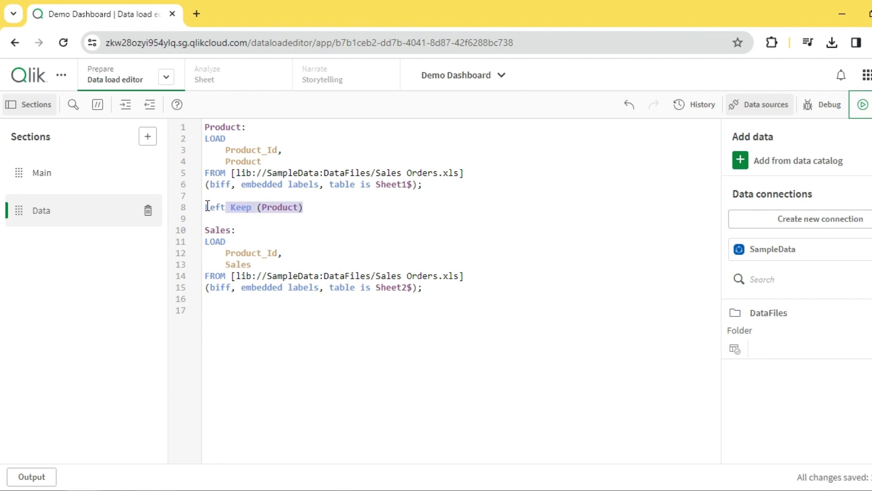
left_click(325, 208)
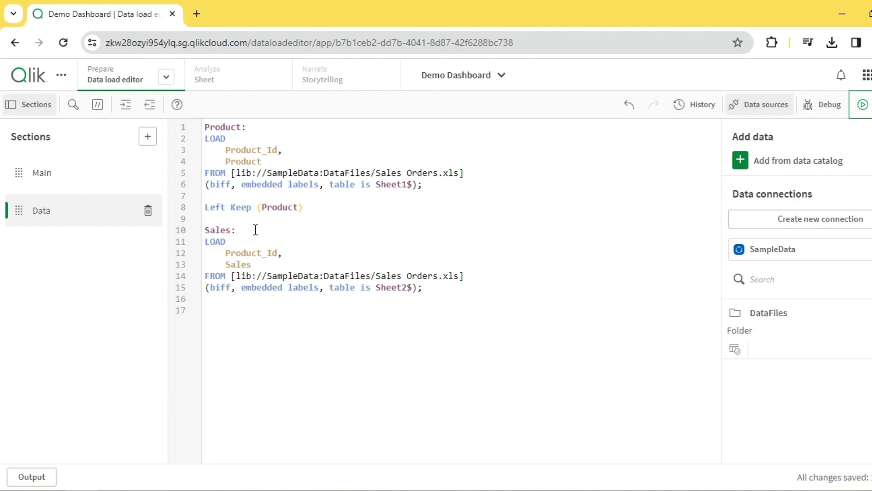
Highlight Keep and the shared Product_Id field in both the Product and Sales loads
double_click(241, 207)
double_click(258, 154)
double_click(251, 252)
left_click(297, 254)
double_click(262, 147)
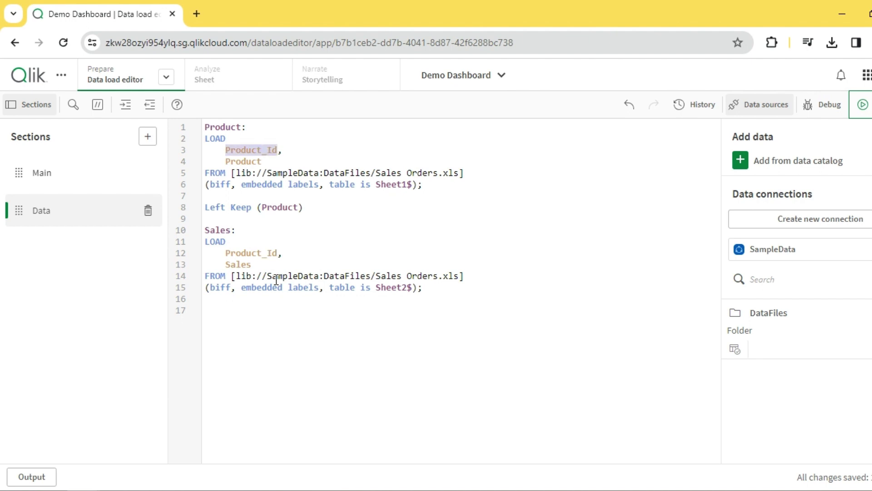
left_click(267, 253)
double_click(268, 253)
left_click(293, 255)
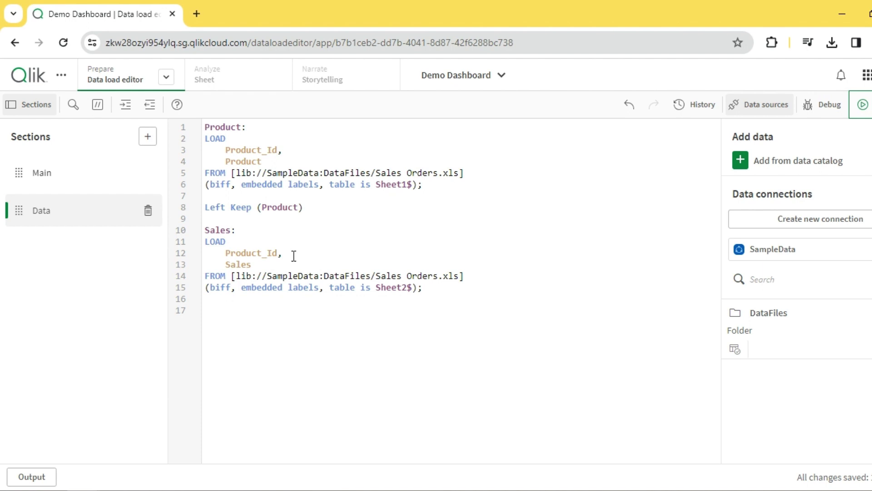
Reload the Left Keep script and open the Data model viewer
left_click(862, 104)
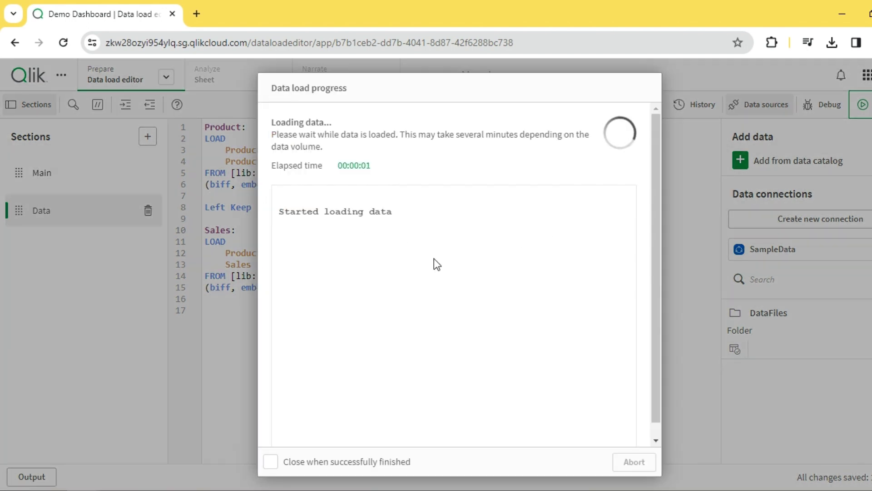
left_click(634, 462)
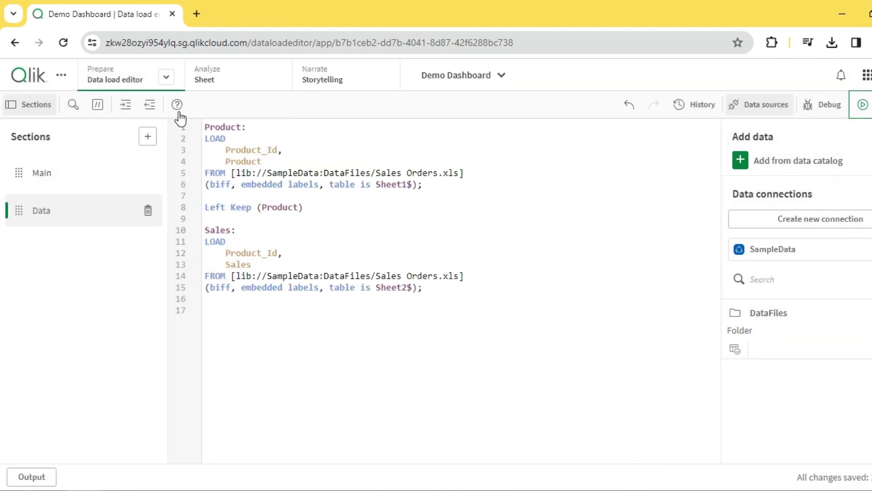
left_click(166, 76)
left_click(149, 156)
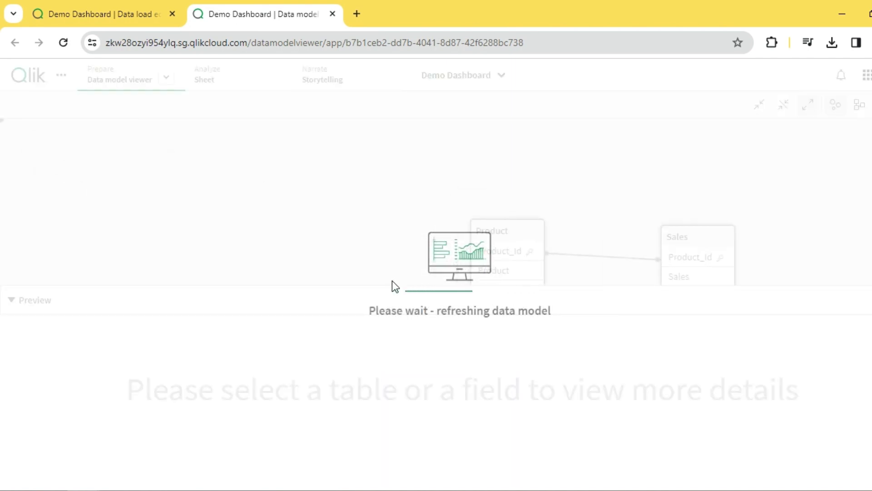
Preview Product with all 10 rows and Sales reduced to 5 rows
left_click(299, 185)
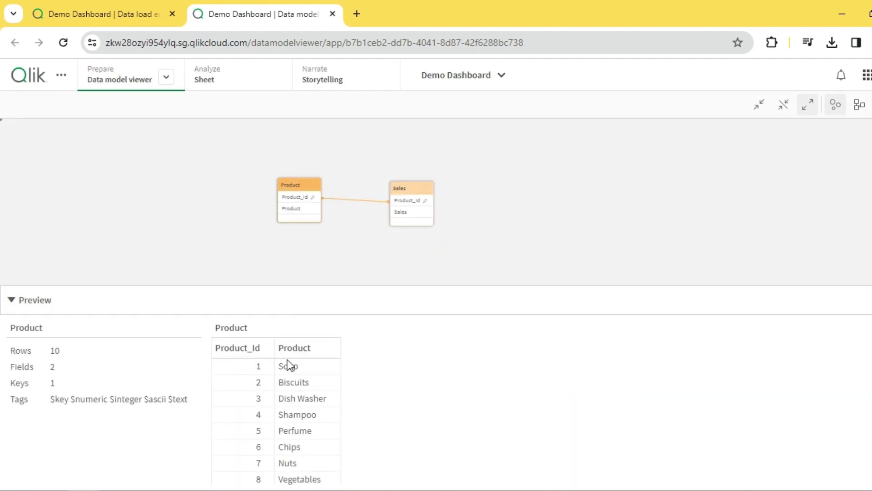
left_click_drag(297, 187, 269, 187)
scroll(283, 391, "down", 1)
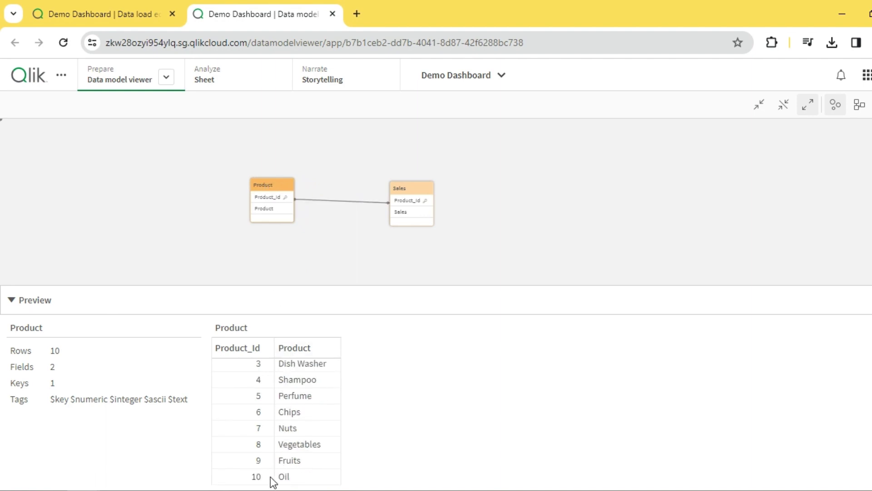
left_click(405, 196)
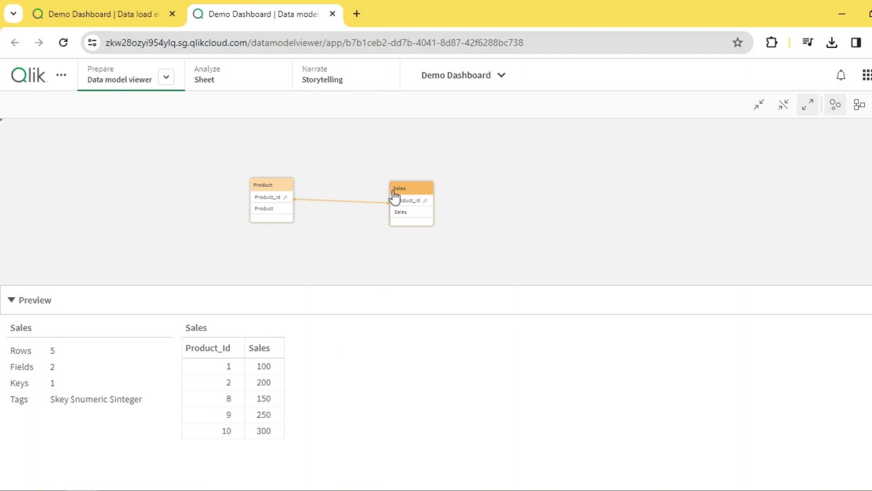
left_click_drag(395, 196, 377, 194)
left_click_drag(281, 197, 267, 194)
left_click_drag(380, 193, 374, 188)
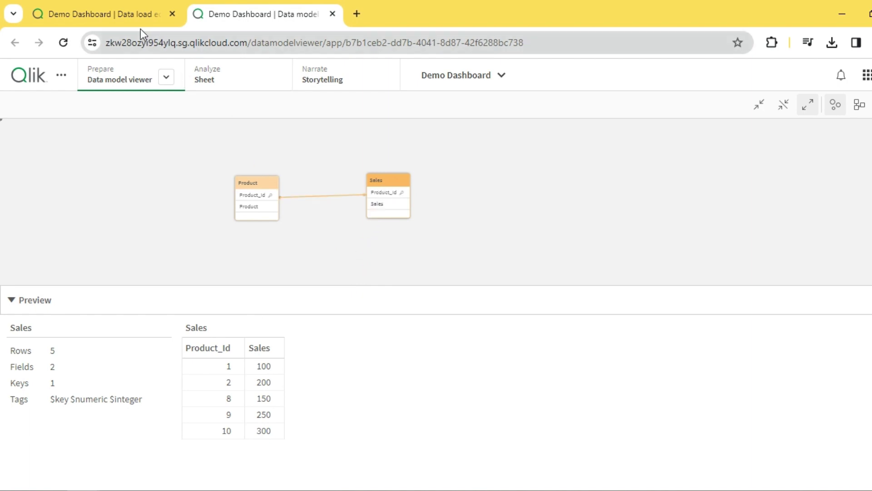
Change the prefix from Left Keep to Right Keep and reload the data
left_click(119, 16)
double_click(215, 206)
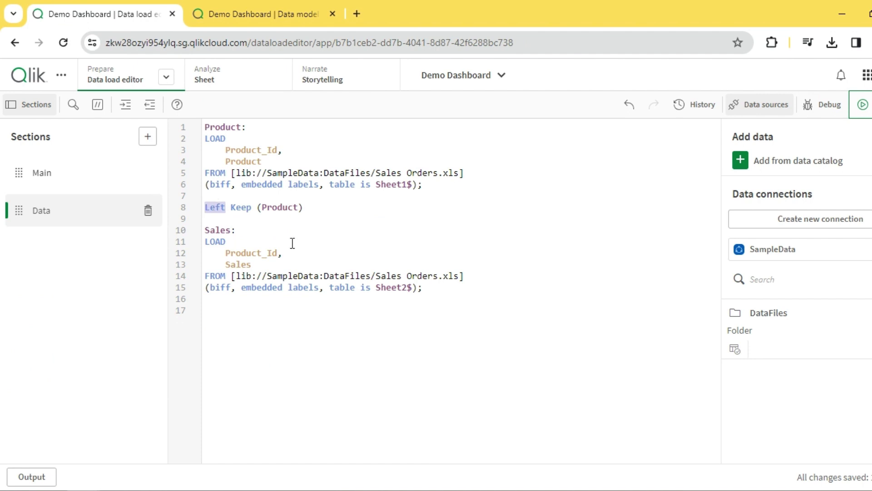
type("Right")
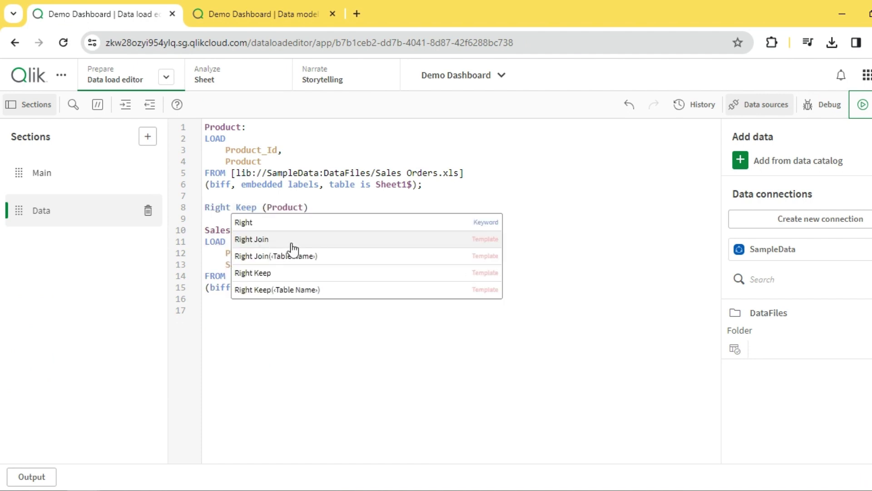
left_click(370, 208)
left_click(494, 191)
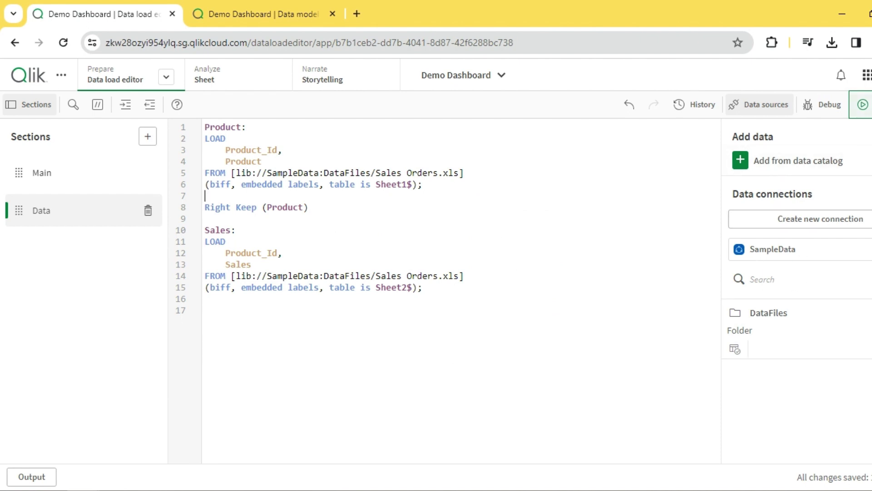
left_click(863, 105)
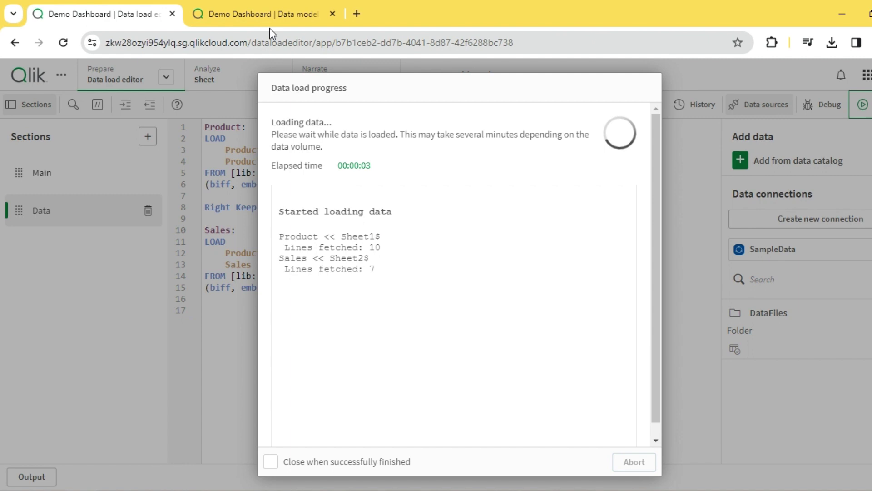
Preview Sales keeping all 7 rows and Product reduced to 5 rows
left_click(263, 14)
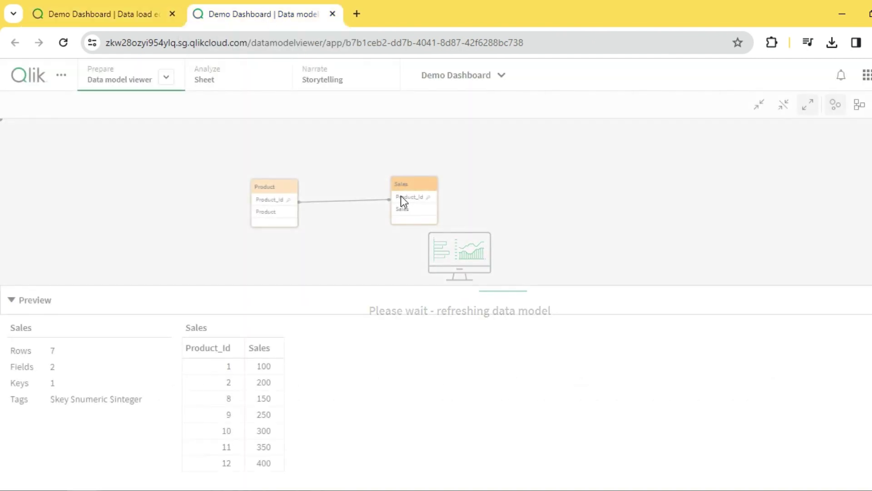
left_click_drag(294, 194, 292, 194)
left_click(403, 189)
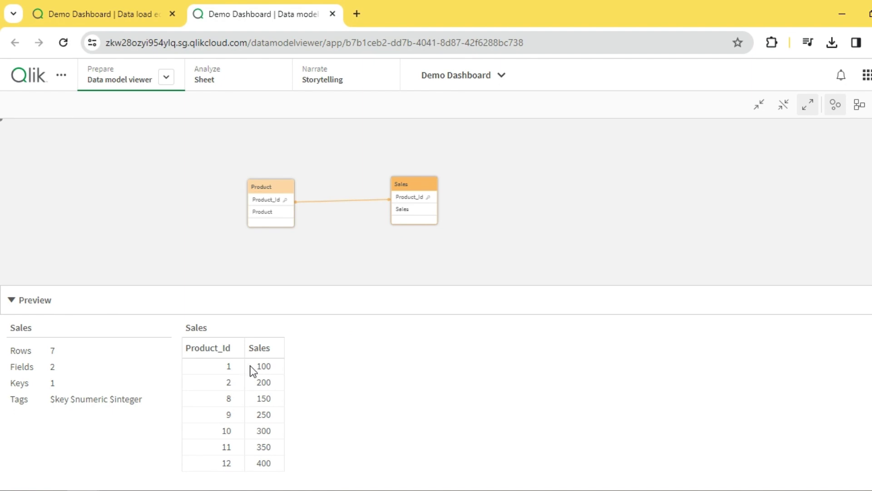
left_click_drag(425, 192, 430, 194)
left_click(273, 193)
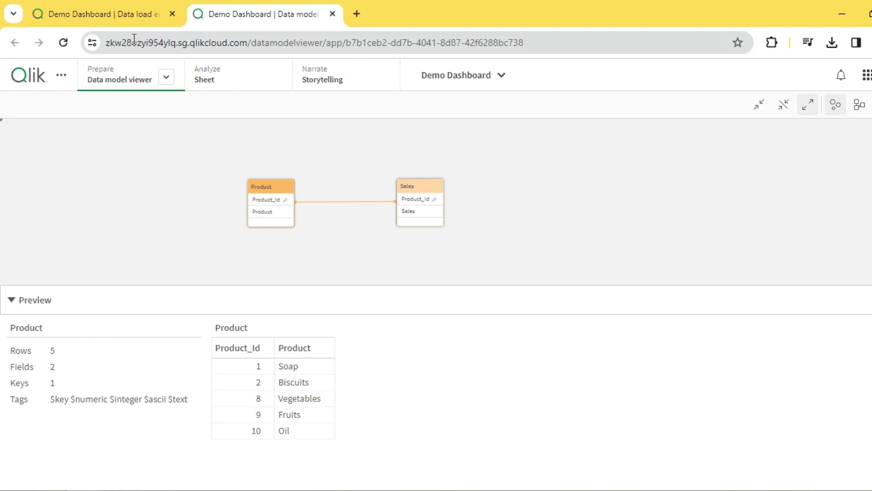
left_click(114, 13)
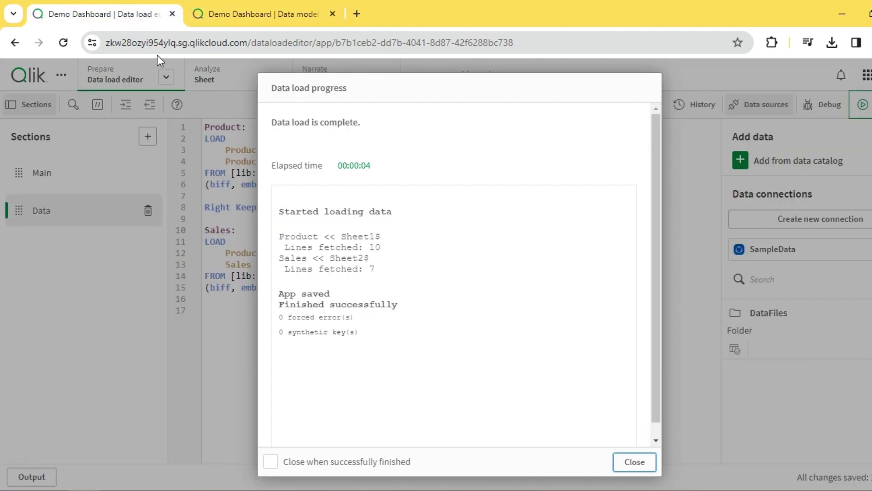
Change the prefix from Right Keep to Inner Keep and reload the data
left_click(647, 468)
double_click(222, 207)
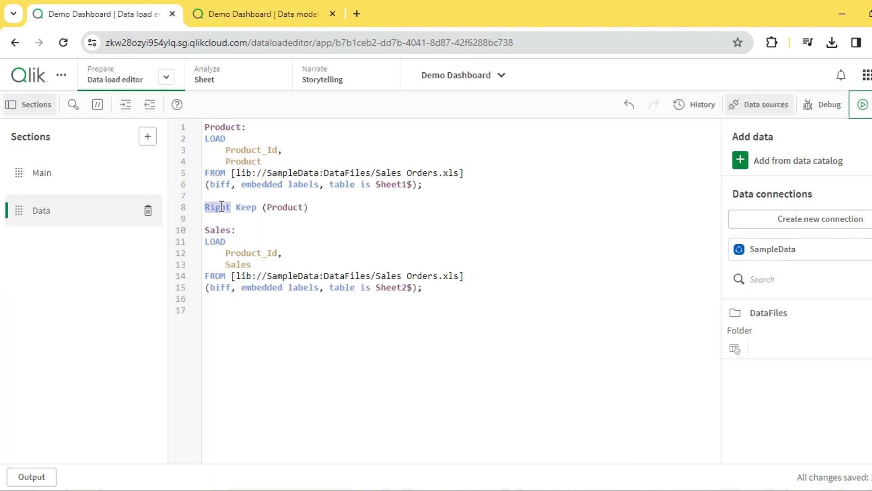
type("Inner")
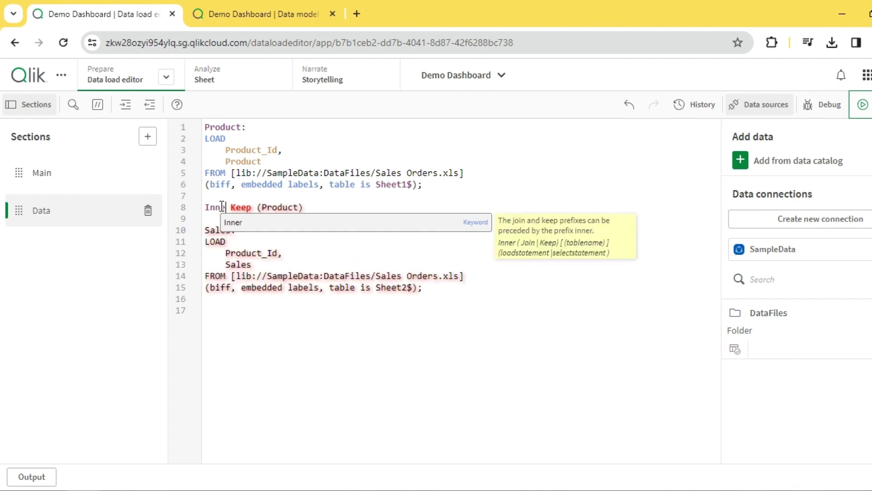
left_click(509, 184)
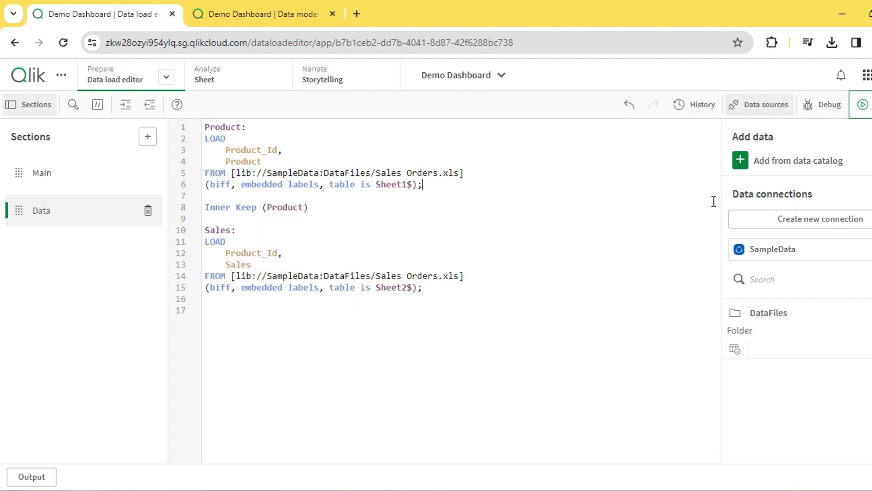
left_click(863, 104)
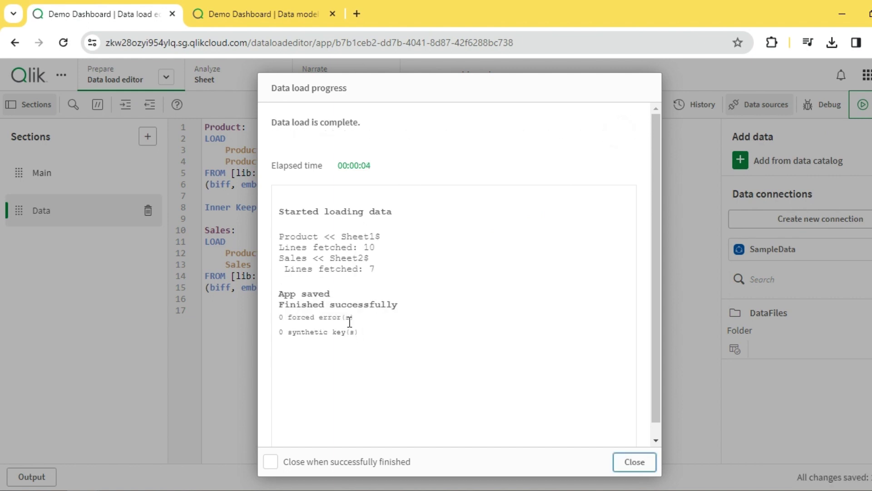
Preview Sales and Product in the data model, each now holding 5 rows
left_click(280, 18)
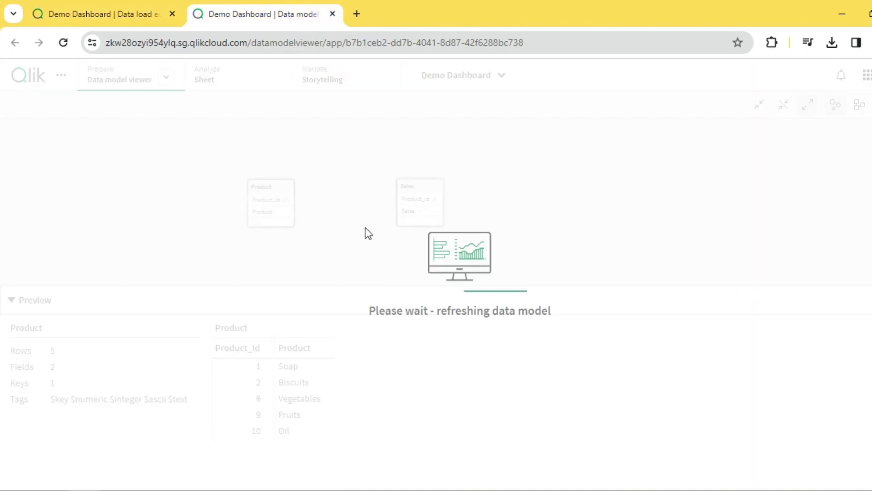
left_click(414, 190)
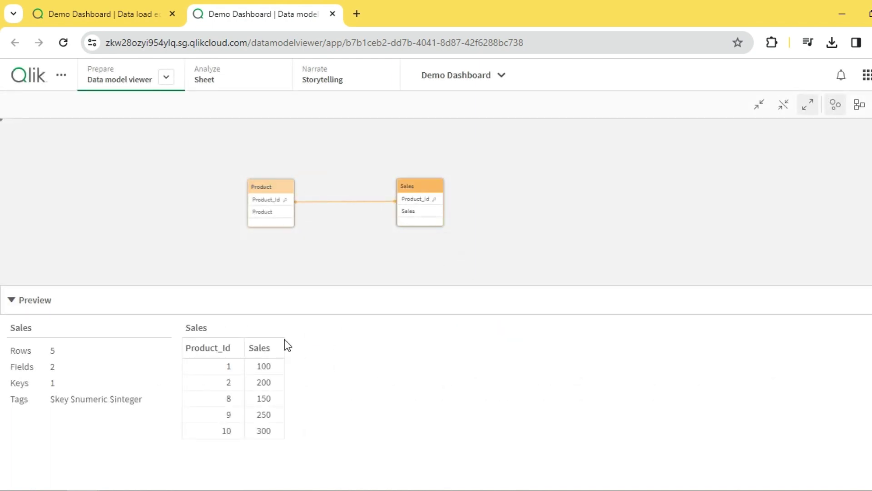
left_click(278, 196)
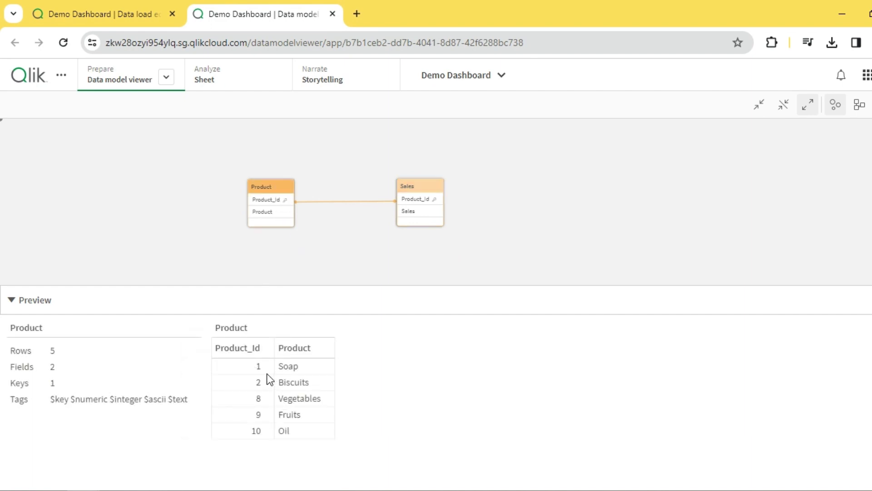
left_click(402, 196)
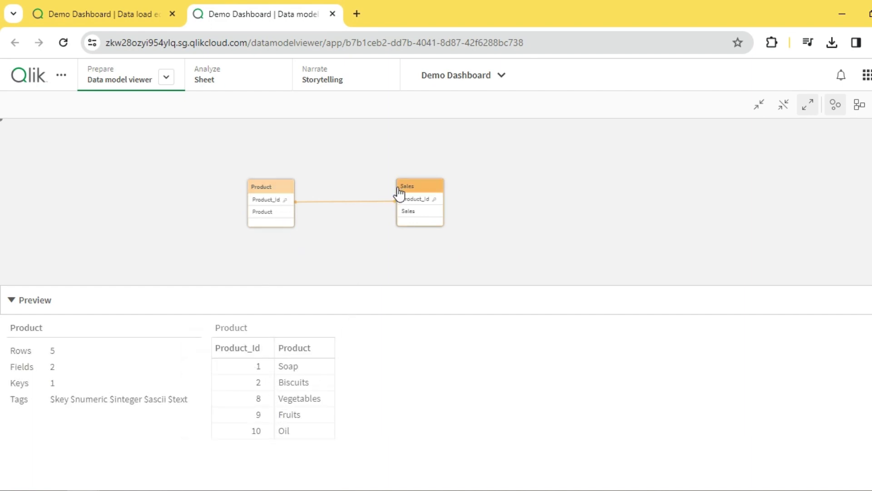
left_click(279, 186)
Delete 'Inner' so the prefix reads Keep (Product) and reload with Ctrl+R
left_click(134, 13)
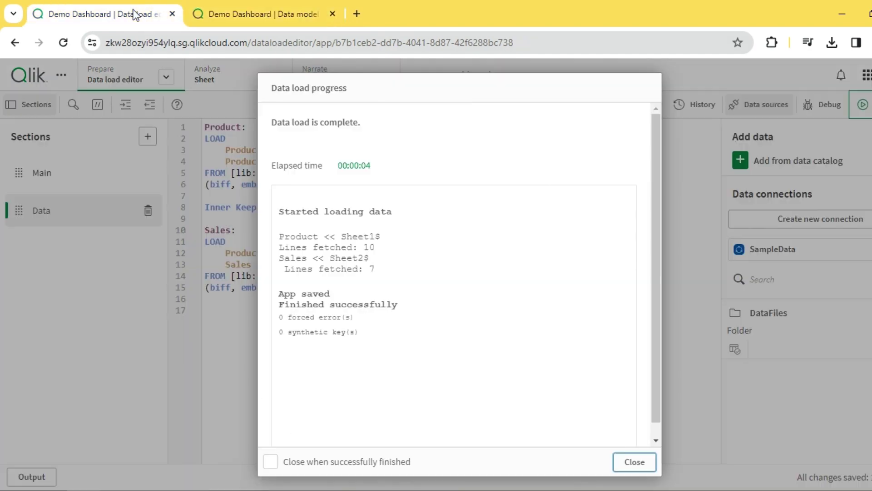
left_click(634, 459)
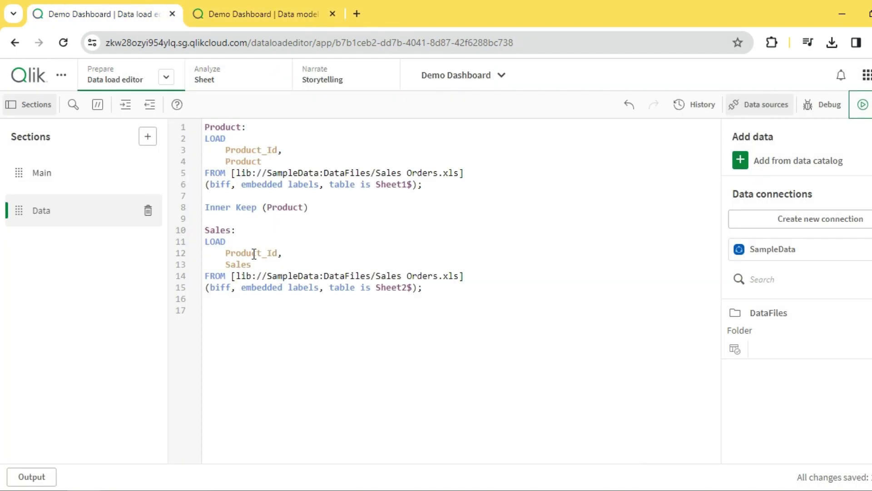
double_click(223, 208)
key("BackSpace")
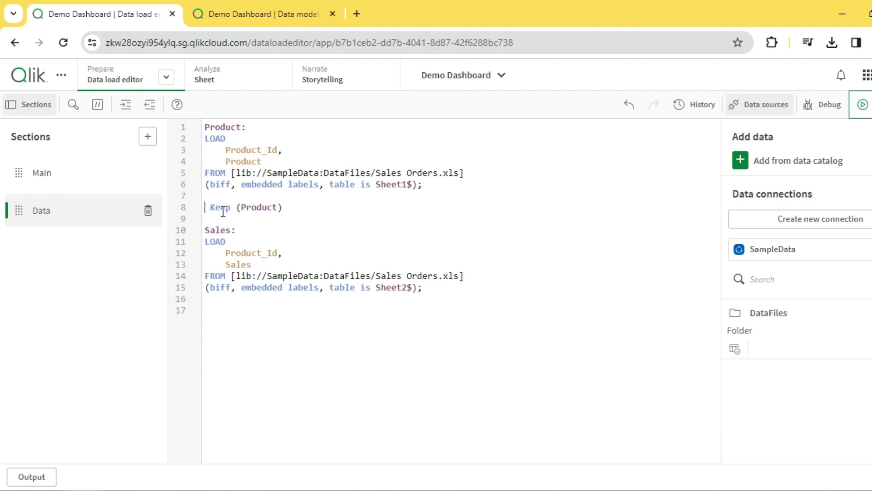
left_click(287, 207)
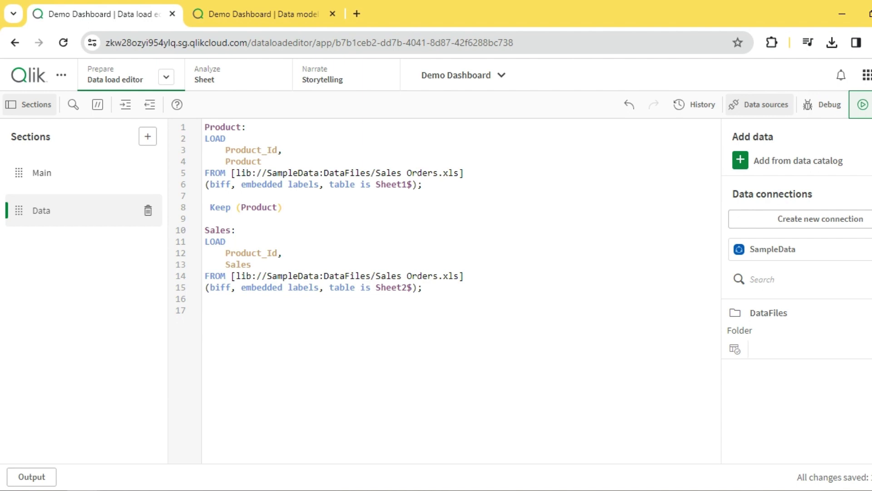
key("ctrl+r")
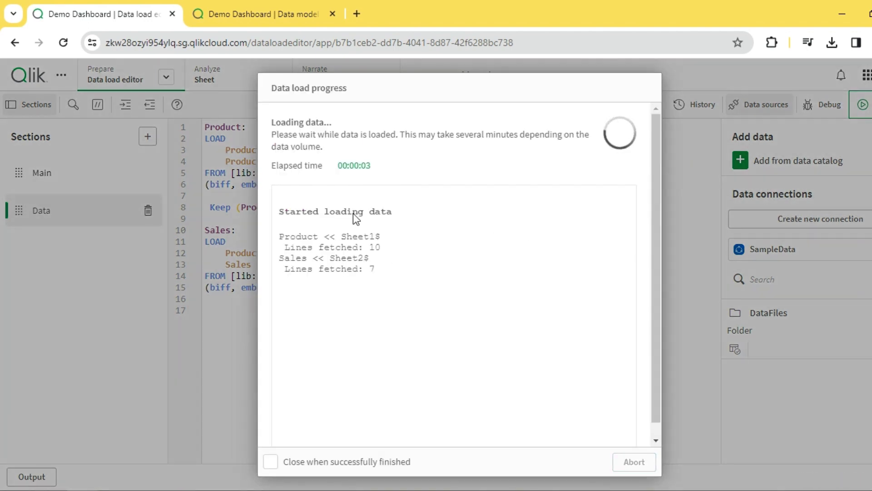
Compare the previews: Sales has 7 rows and Product keeps all 10 rows
left_click(271, 12)
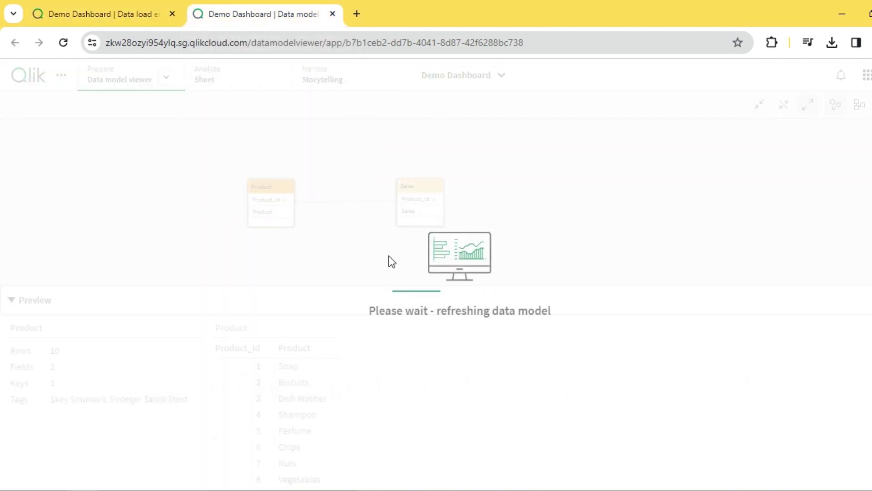
left_click(427, 198)
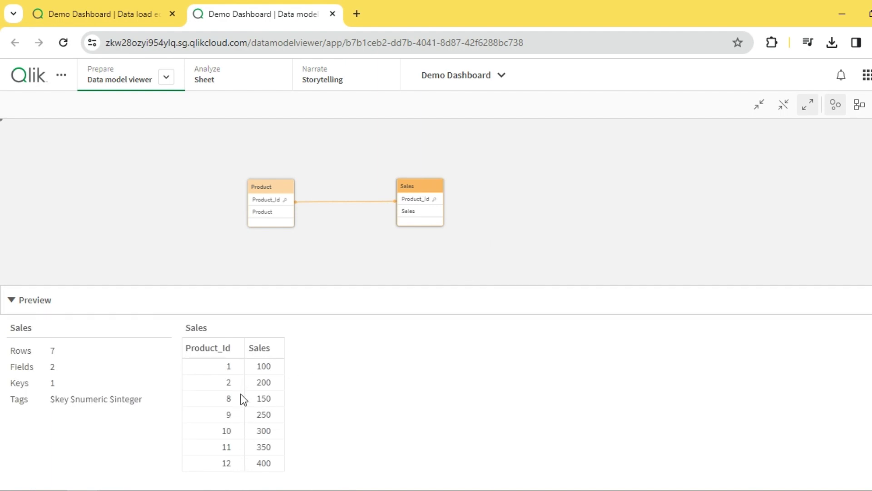
left_click(287, 186)
scroll(272, 397, "down", 1)
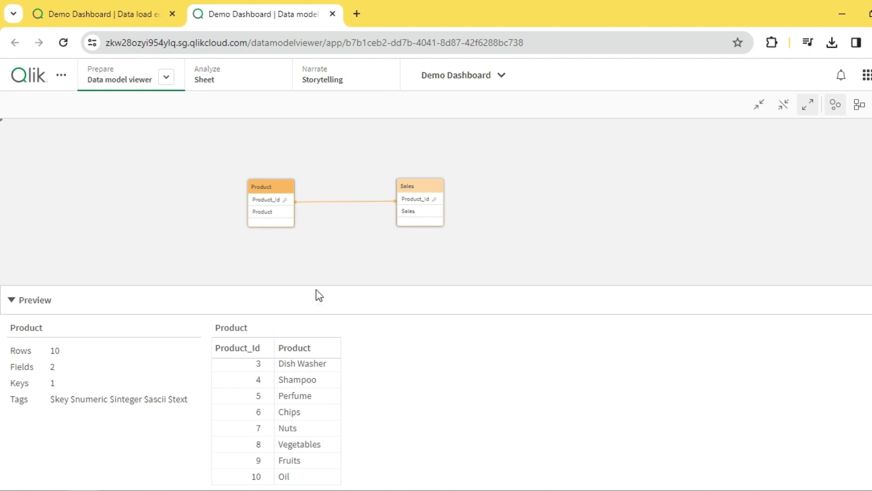
left_click(425, 189)
left_click(276, 191)
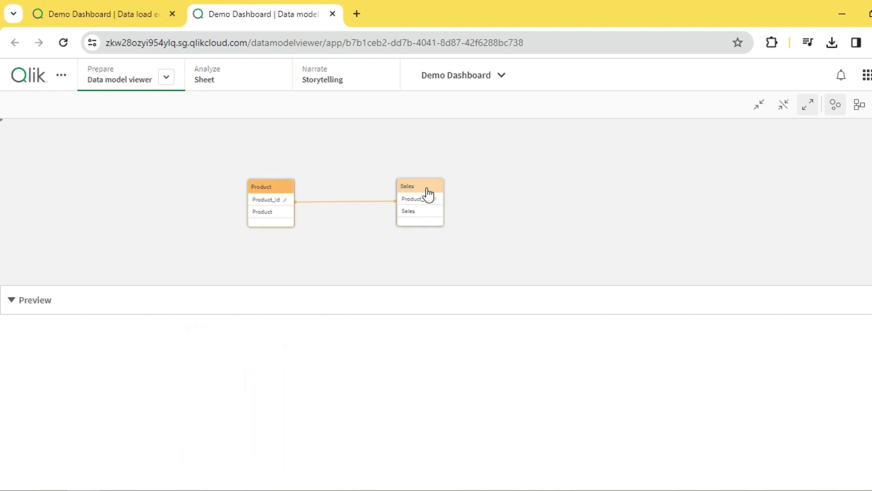
left_click(428, 194)
left_click(285, 195)
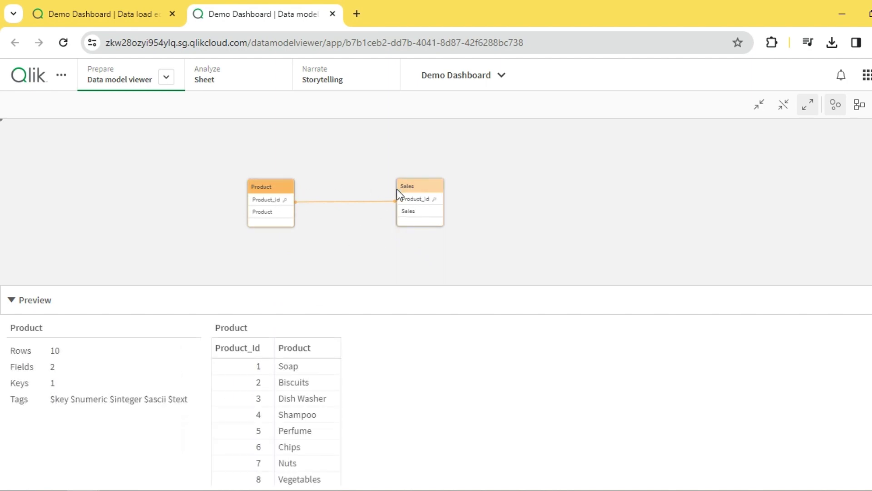
left_click(432, 188)
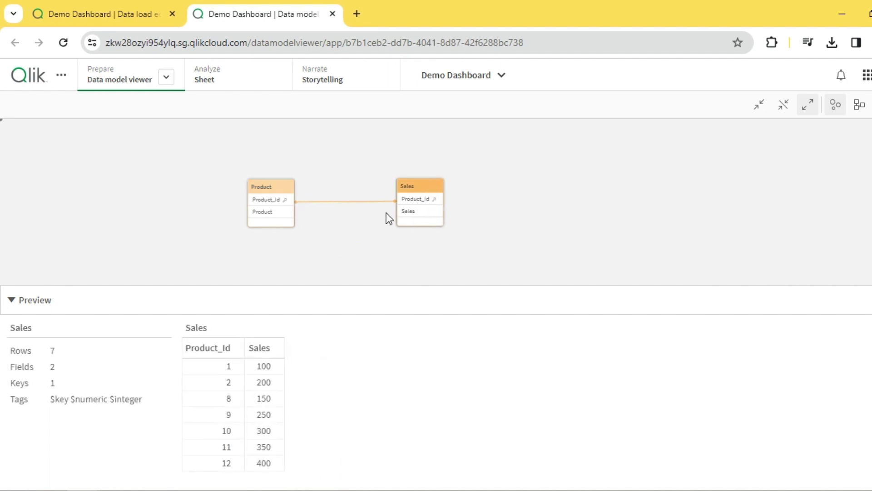
left_click(100, 14)
left_click(623, 463)
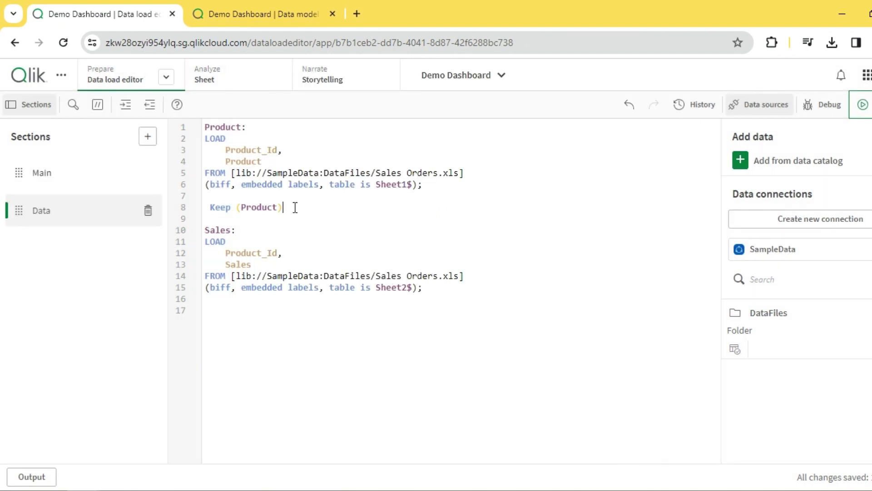
Remove the leading space so line 8 starts with Keep (Product), then view the data model
left_click(209, 207)
key("BackSpace")
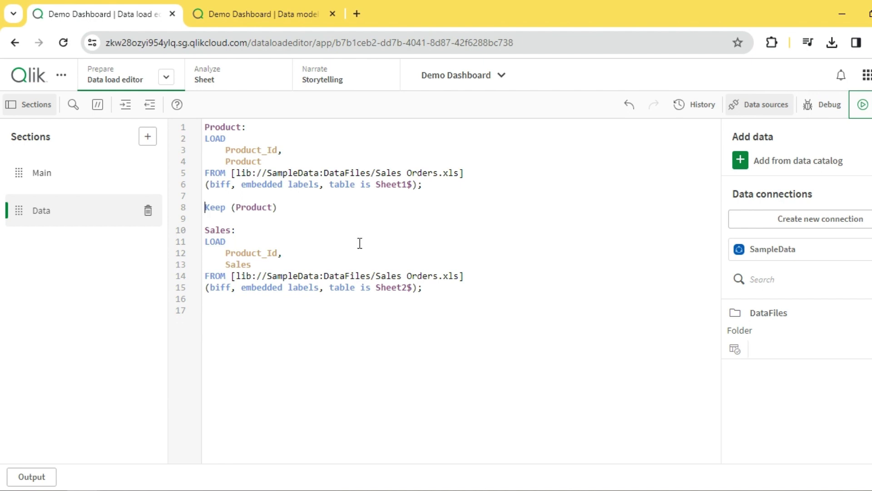
left_click(277, 207)
double_click(226, 204)
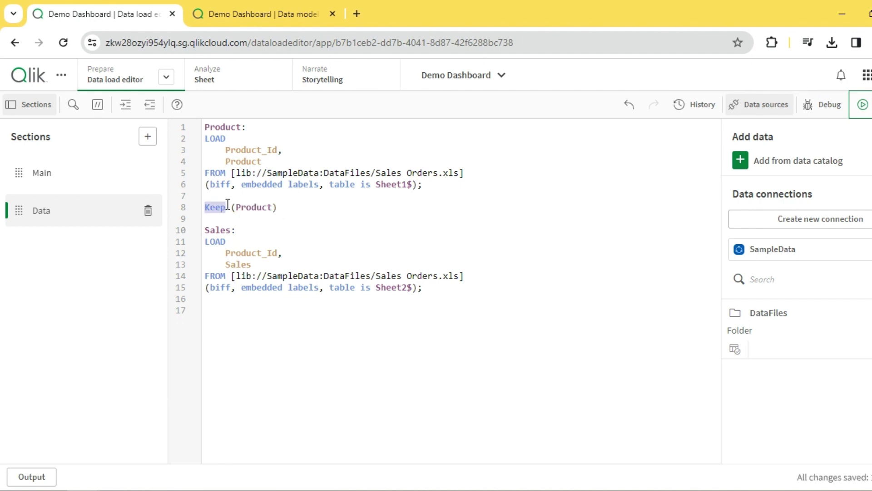
left_click(287, 18)
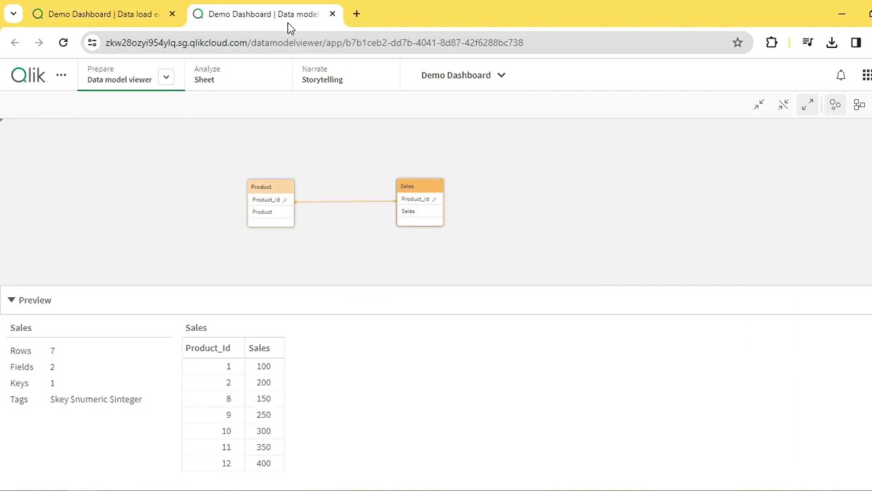
Preview the Product and Sales tables, then drag Sales leftward beside Product in the data model
left_click(277, 189)
left_click_drag(426, 187, 414, 188)
left_click(413, 190)
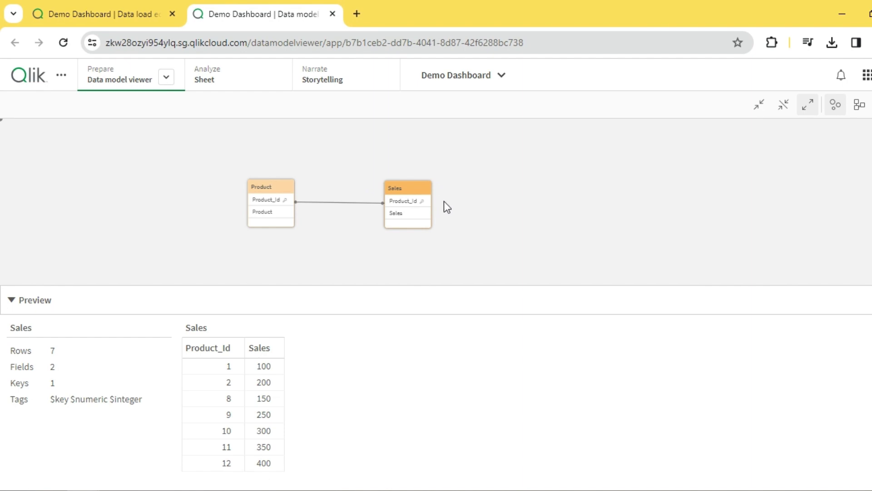
left_click_drag(413, 190, 402, 190)
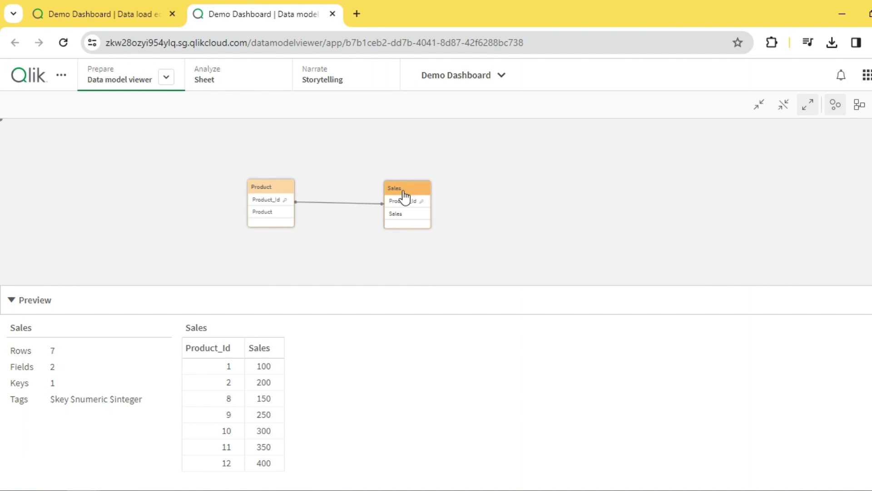
left_click_drag(407, 196, 393, 187)
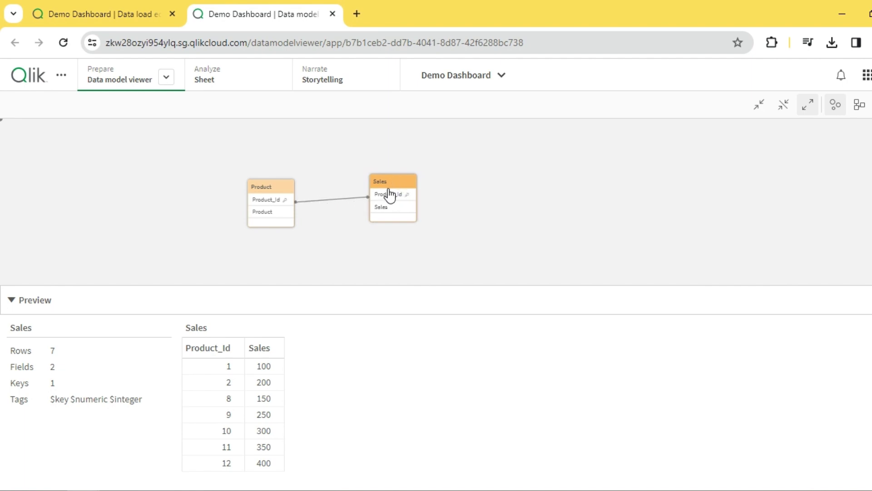
left_click_drag(393, 186, 389, 194)
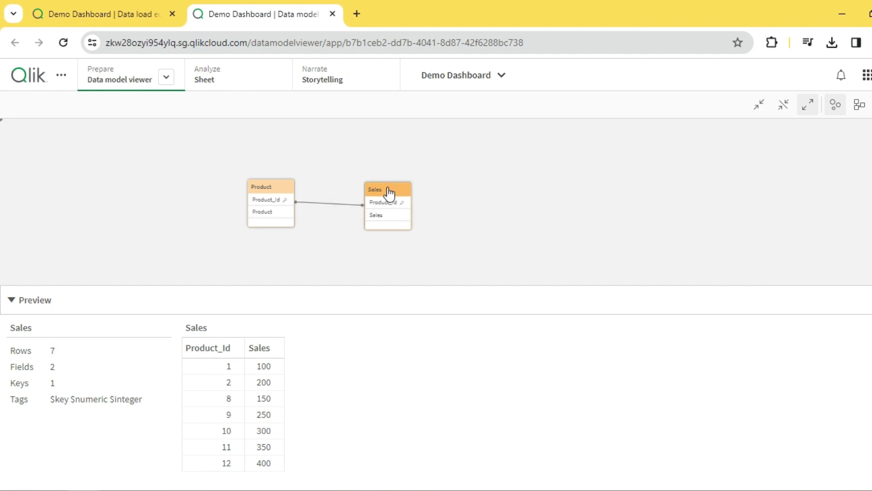
left_click_drag(389, 194, 378, 188)
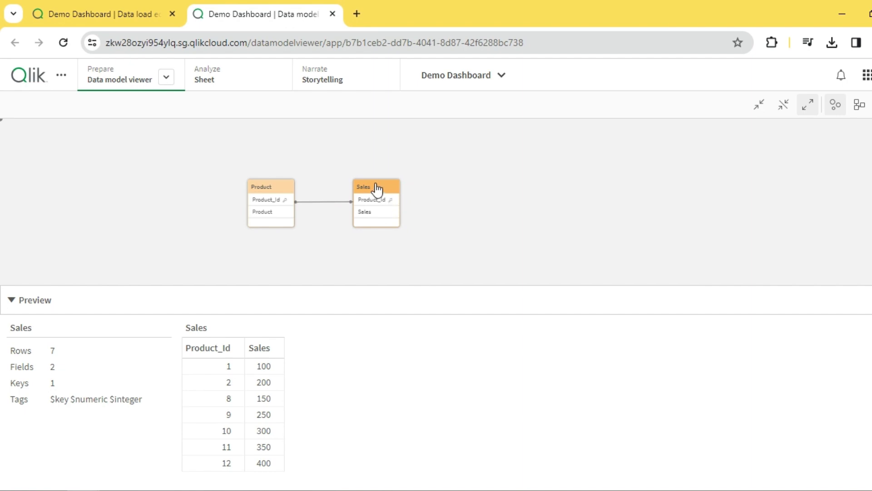
left_click(132, 20)
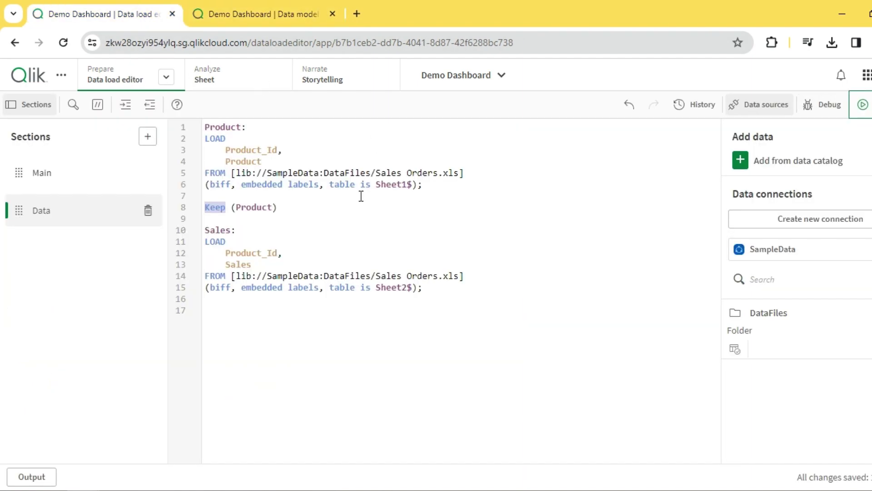
left_click(308, 219)
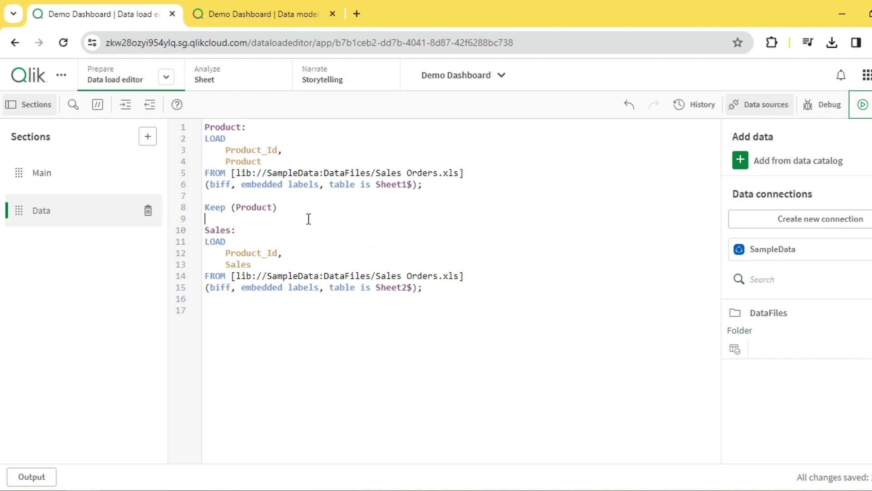